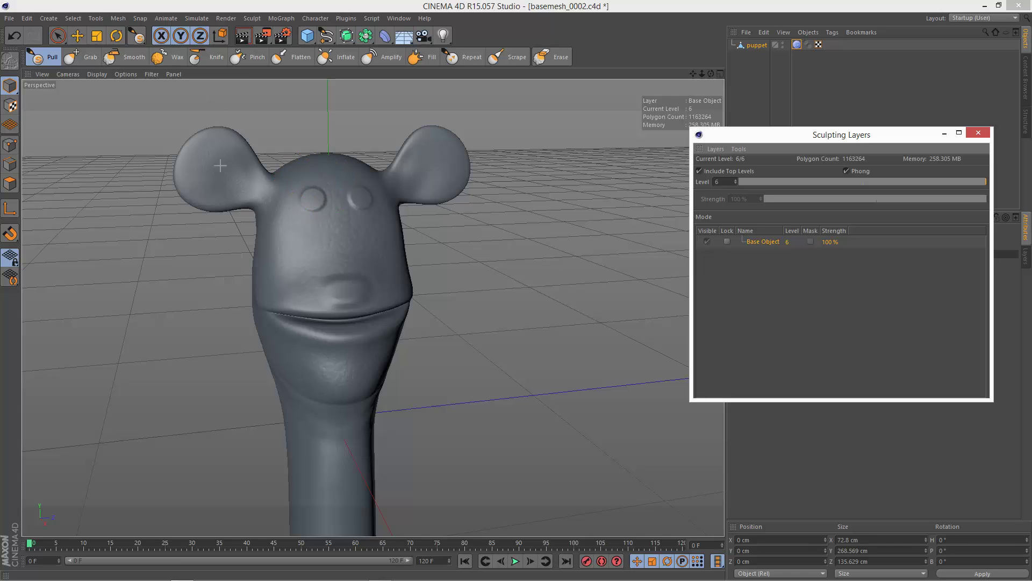
- Show the puppet in wireframe and step its sculpt level to 1, 2, then back to 6
click(72, 75)
click(108, 157)
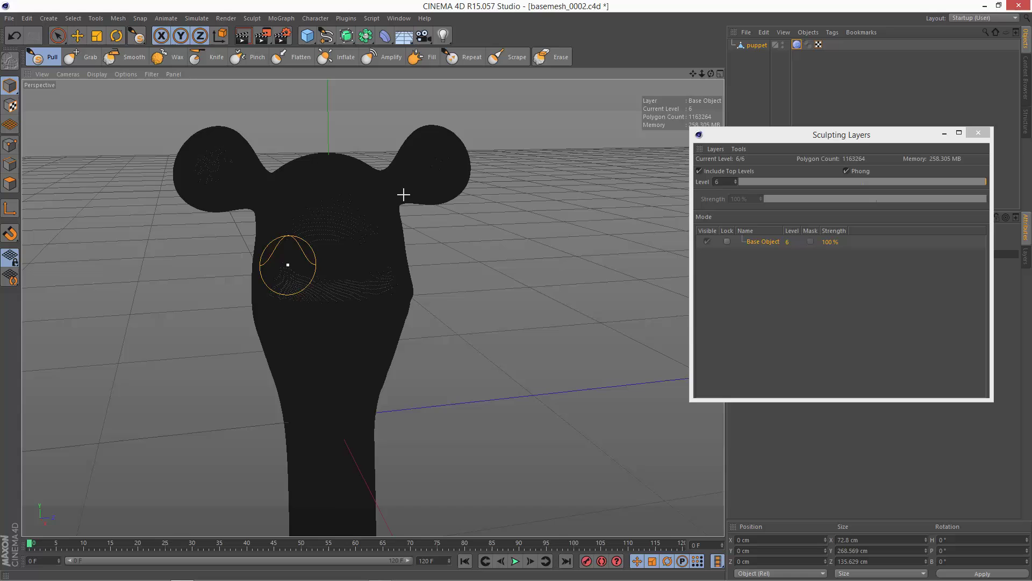
click(767, 184)
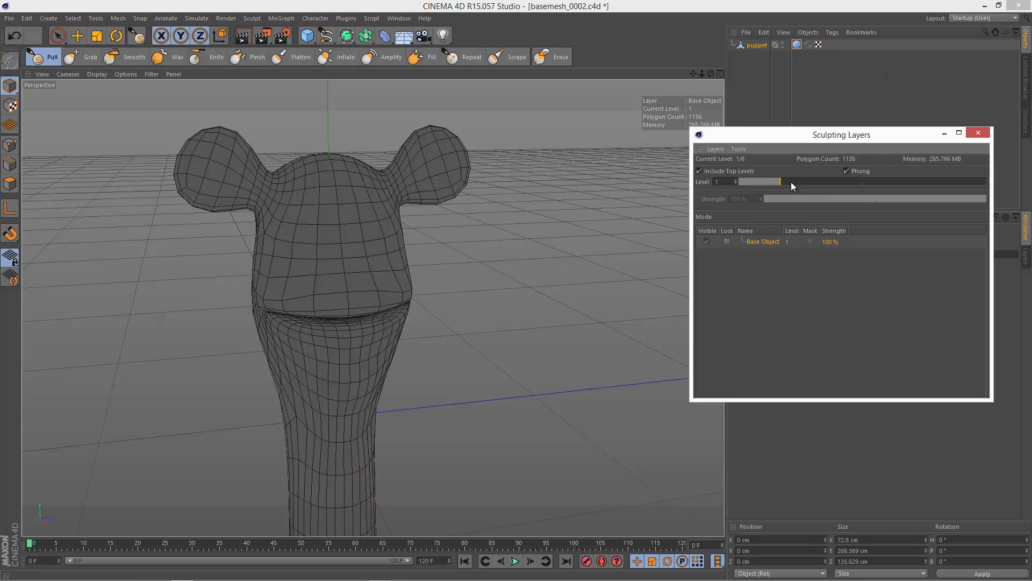
click(818, 181)
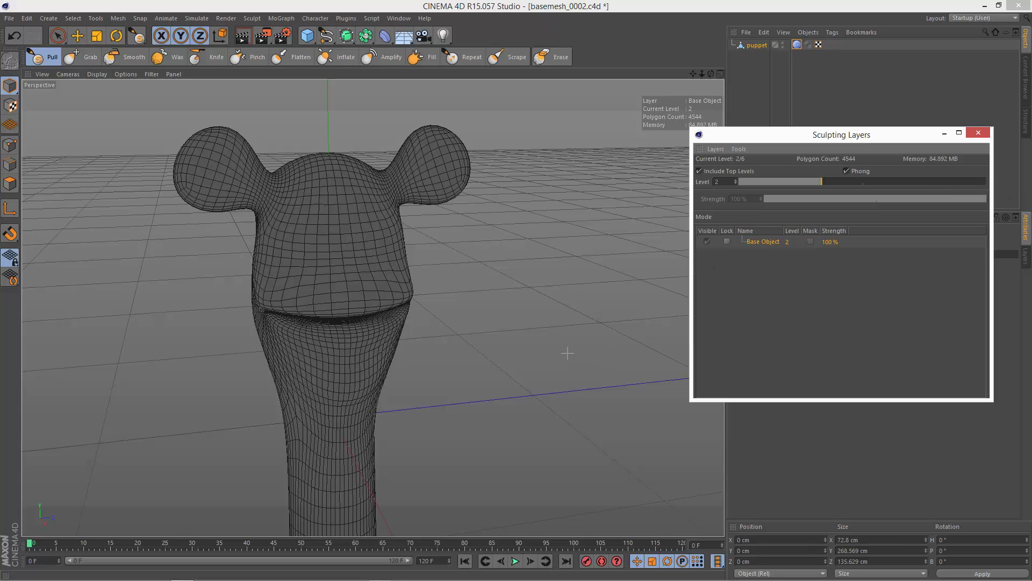
drag(909, 183, 990, 177)
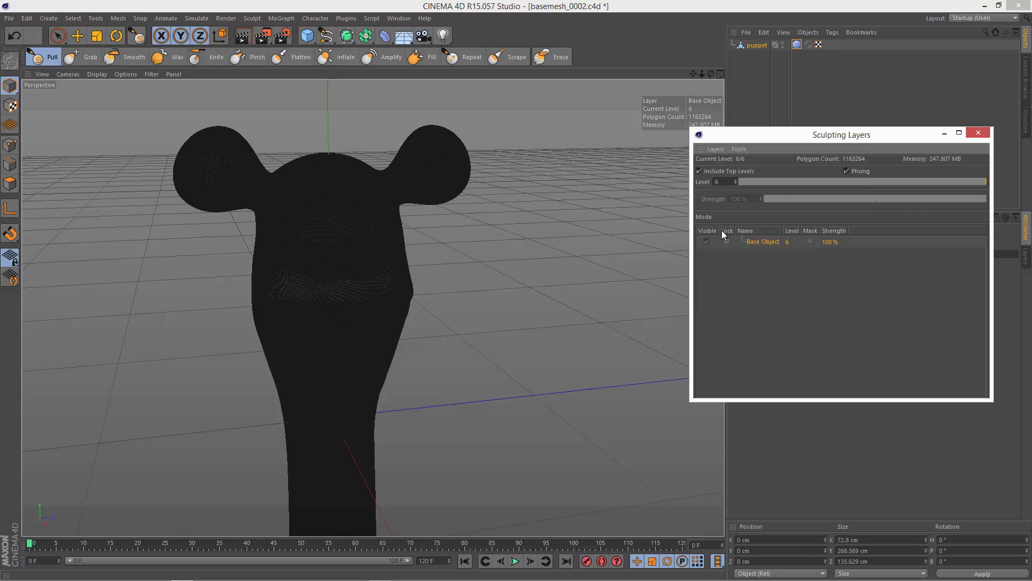
- In the BP UV Edit layout, unwrap the UV polygons with Optimal (Angle) and Stretch to Fit
click(993, 18)
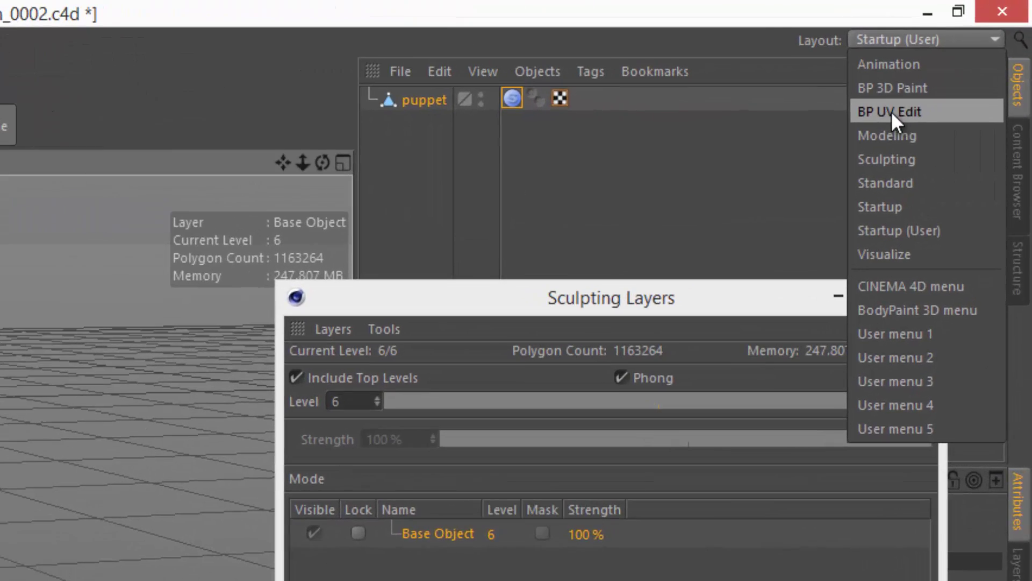
click(928, 113)
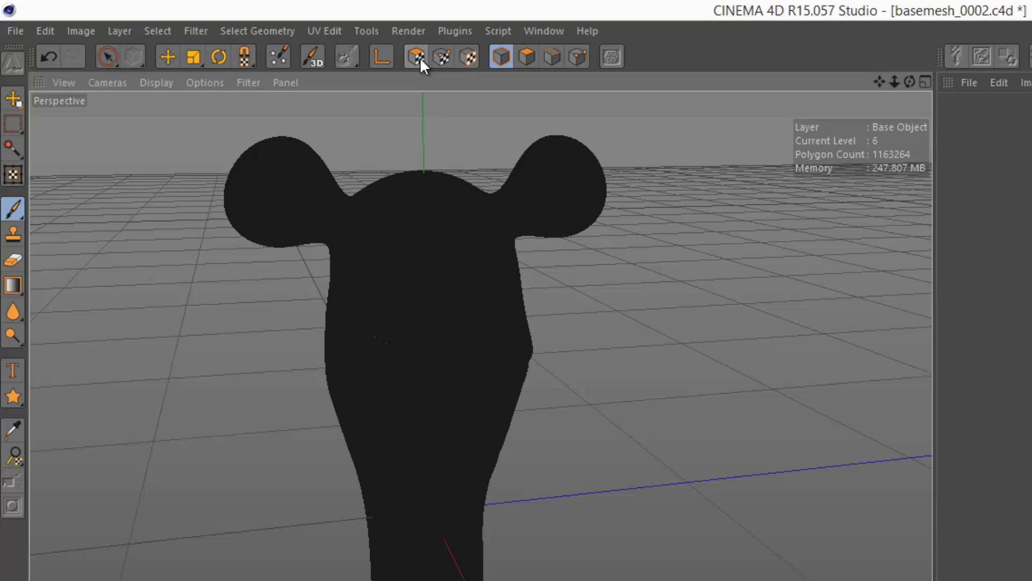
click(247, 36)
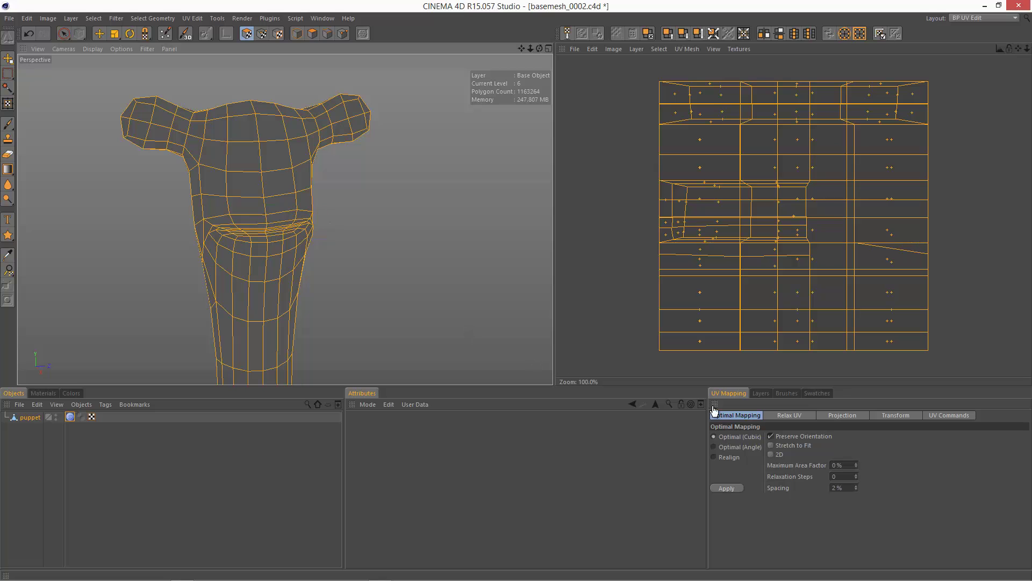
click(714, 450)
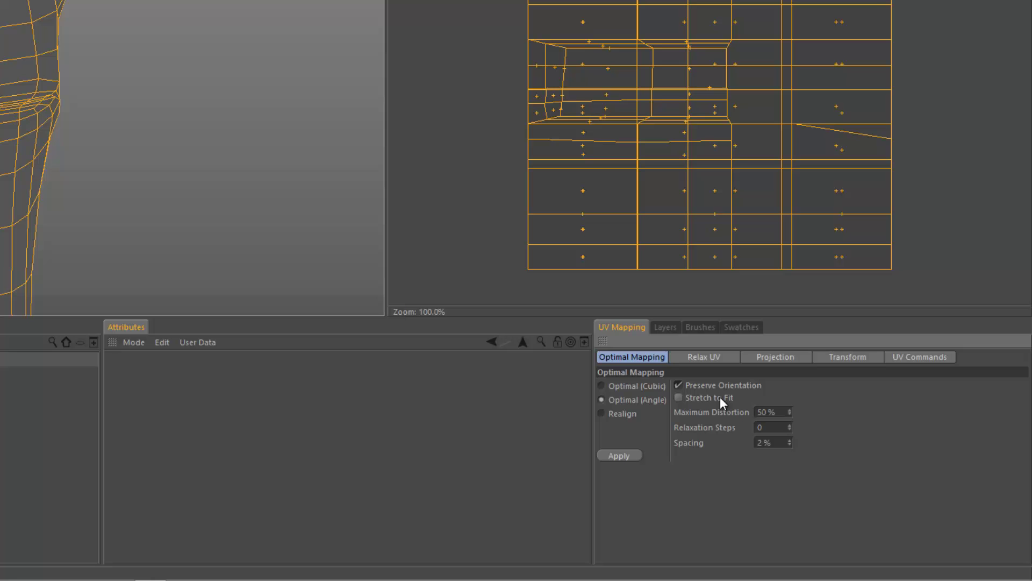
click(719, 397)
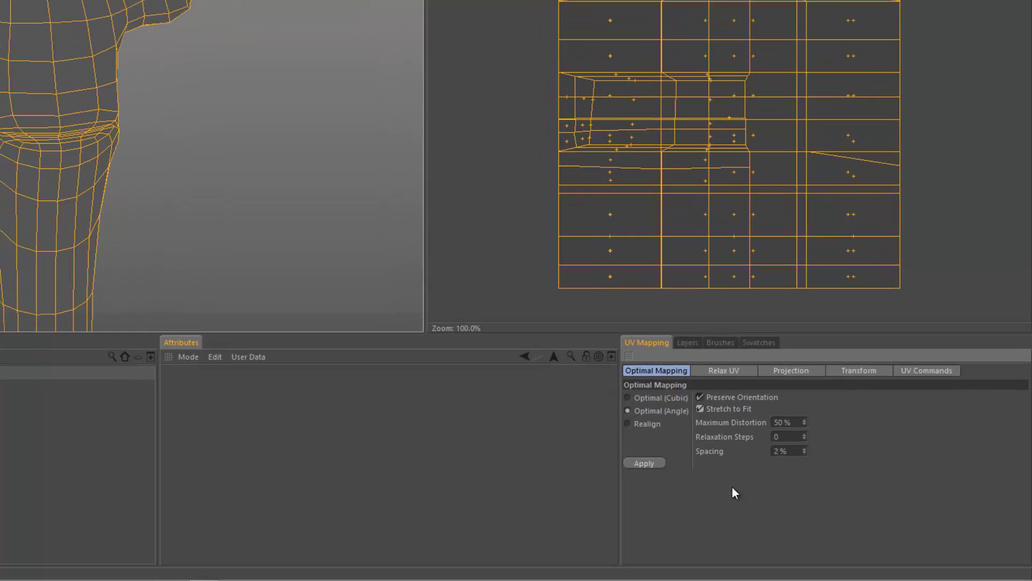
click(701, 479)
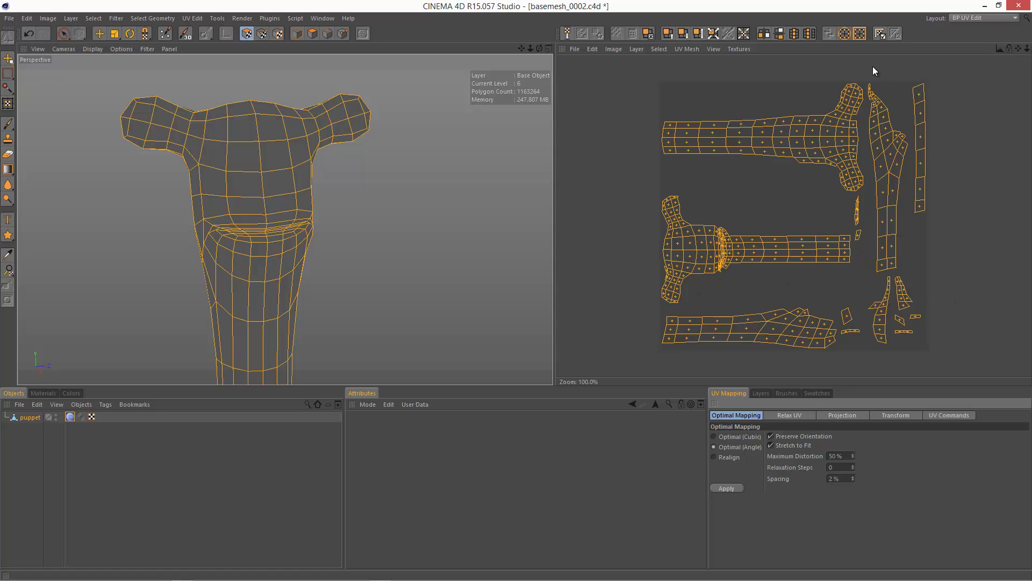
- Return to the Startup layout, select the puppet in Model mode, and lower its sculpt level to 4
click(984, 16)
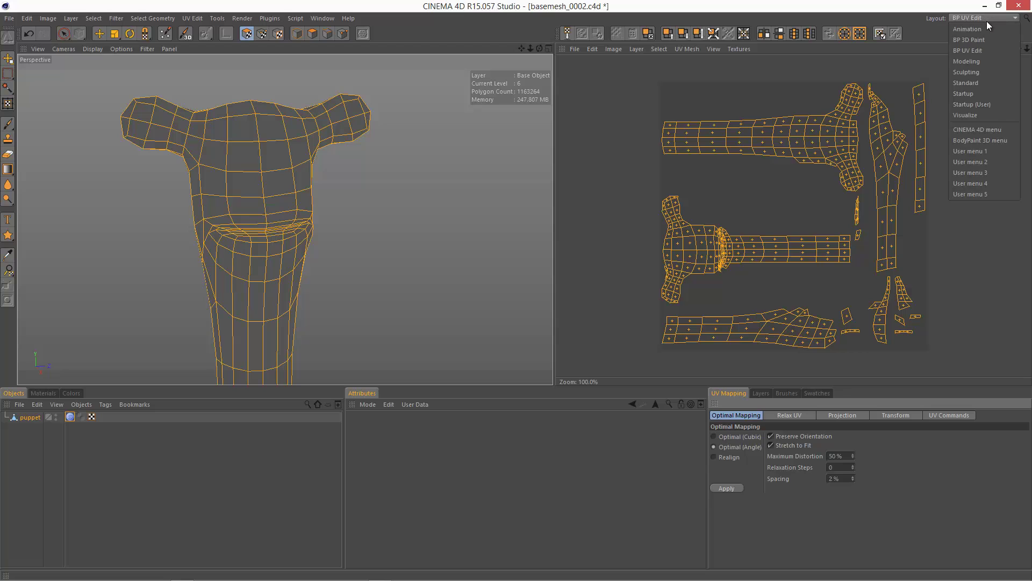
click(986, 51)
click(775, 48)
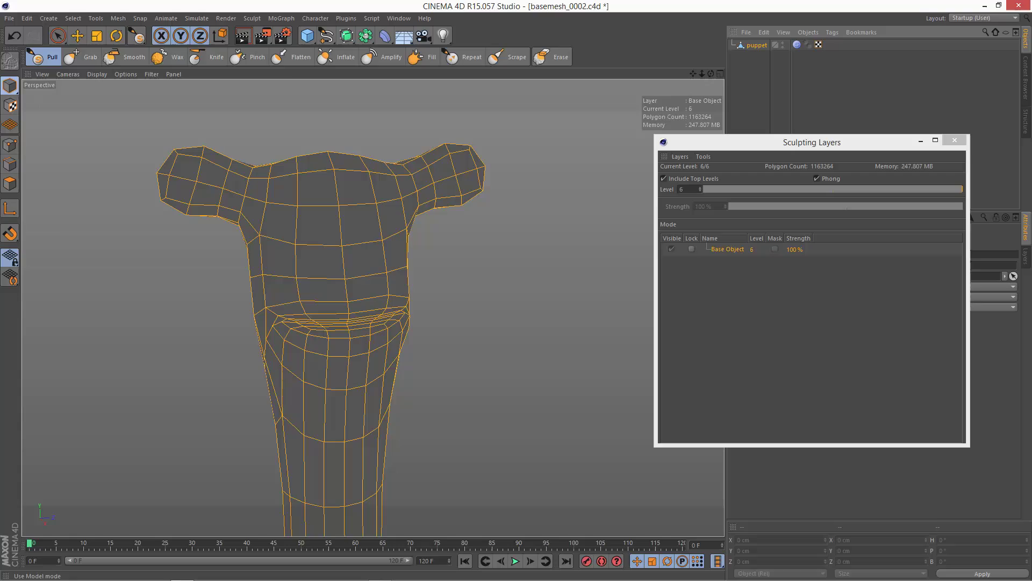
click(10, 87)
drag(15, 92, 40, 100)
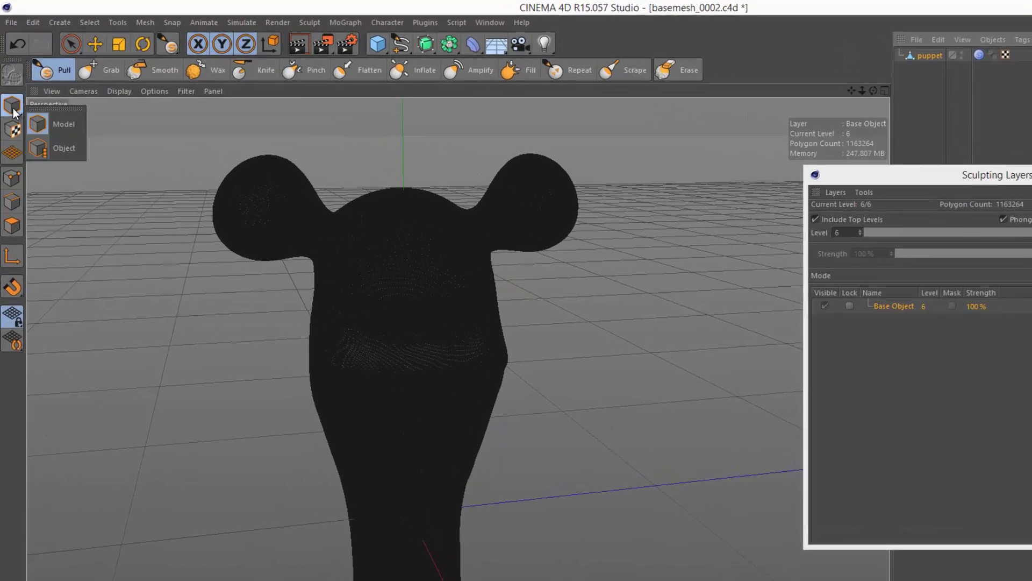
drag(70, 177, 70, 177)
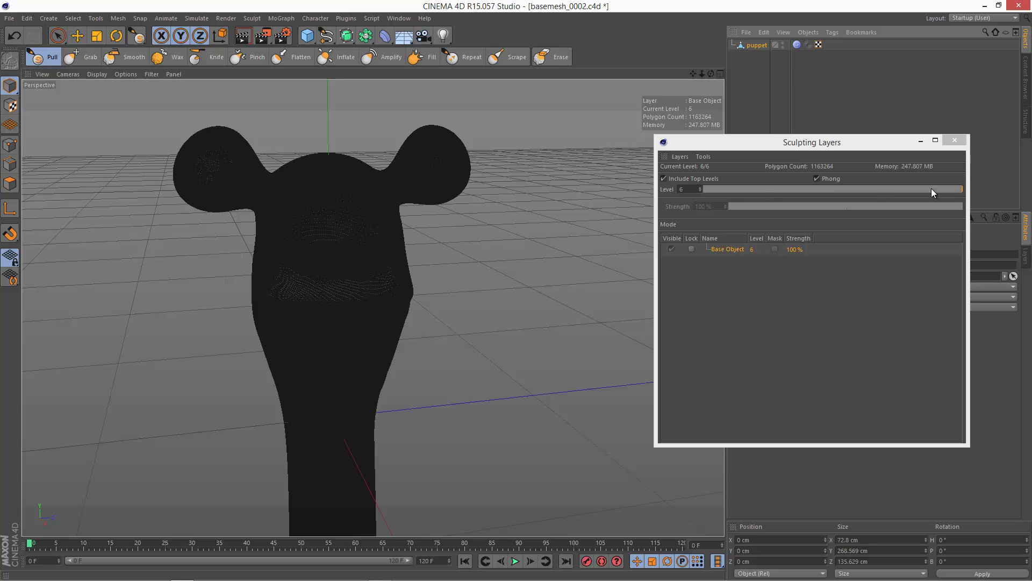
drag(931, 189, 836, 191)
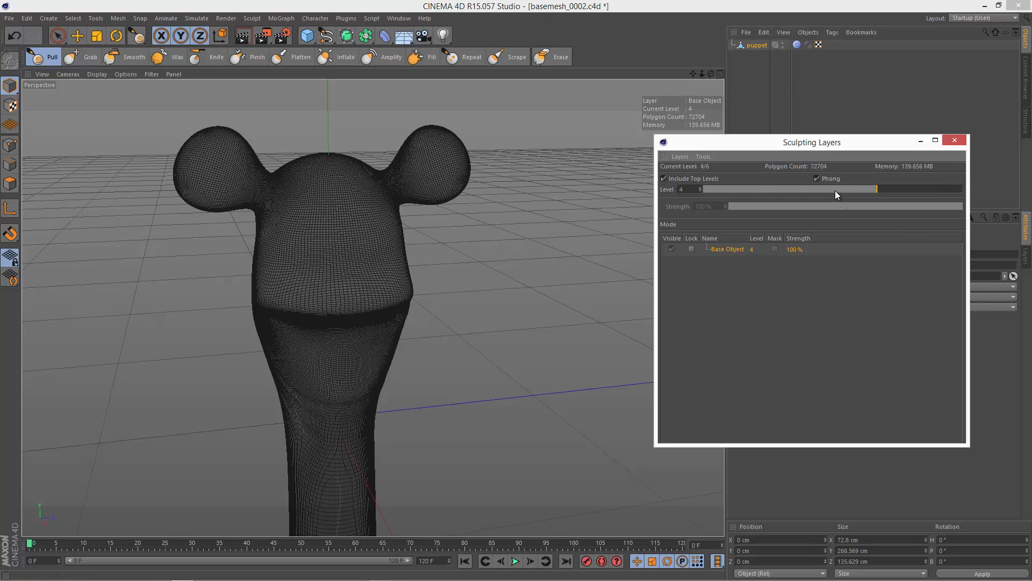
- Set the viewport to Gouraud Shading and bring the sculpt level back up to 6
click(95, 74)
click(111, 154)
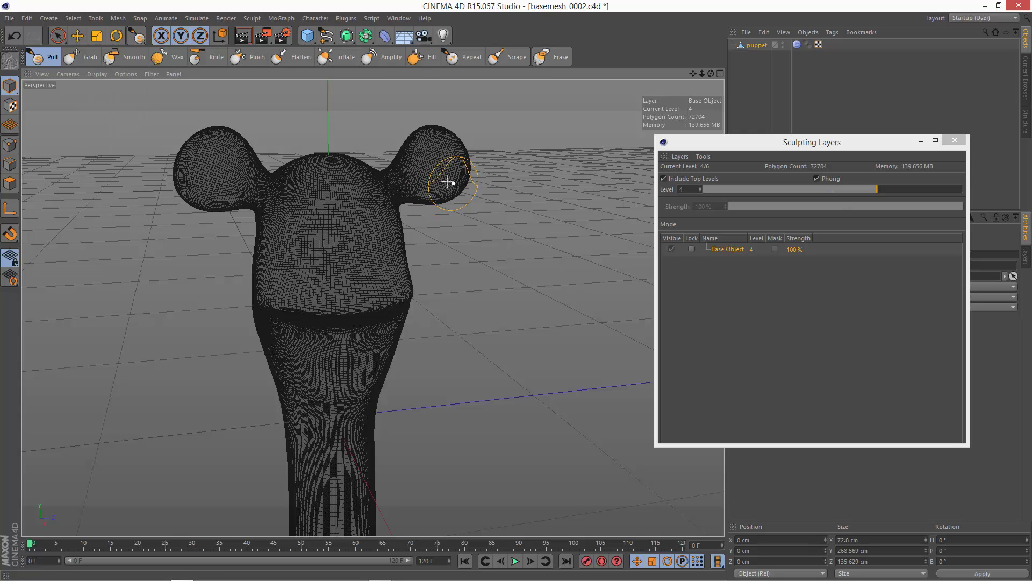
click(97, 73)
click(116, 87)
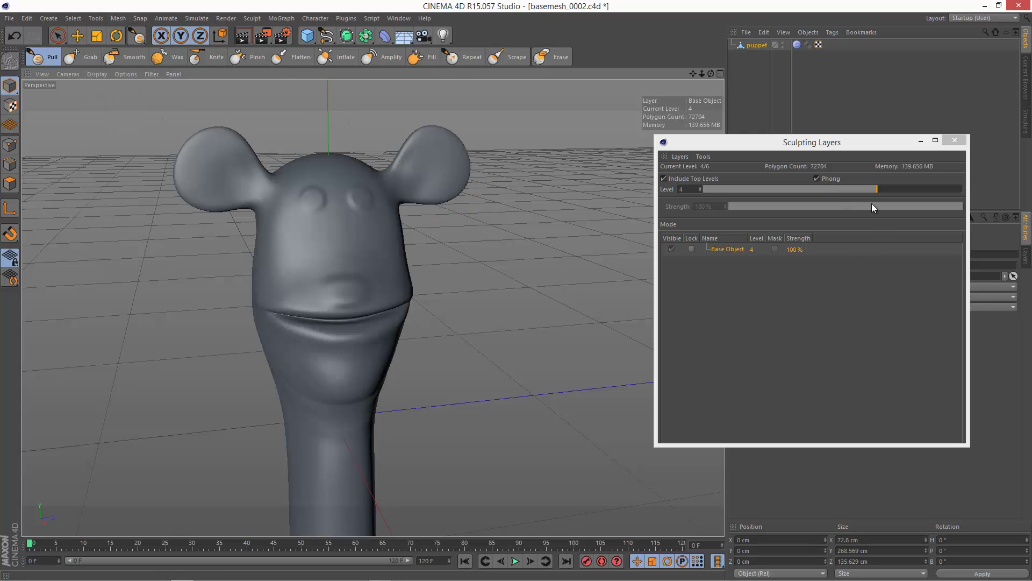
mouse_move(892, 195)
mouse_down()
mouse_move(937, 188)
mouse_move(927, 188)
mouse_up()
click(883, 189)
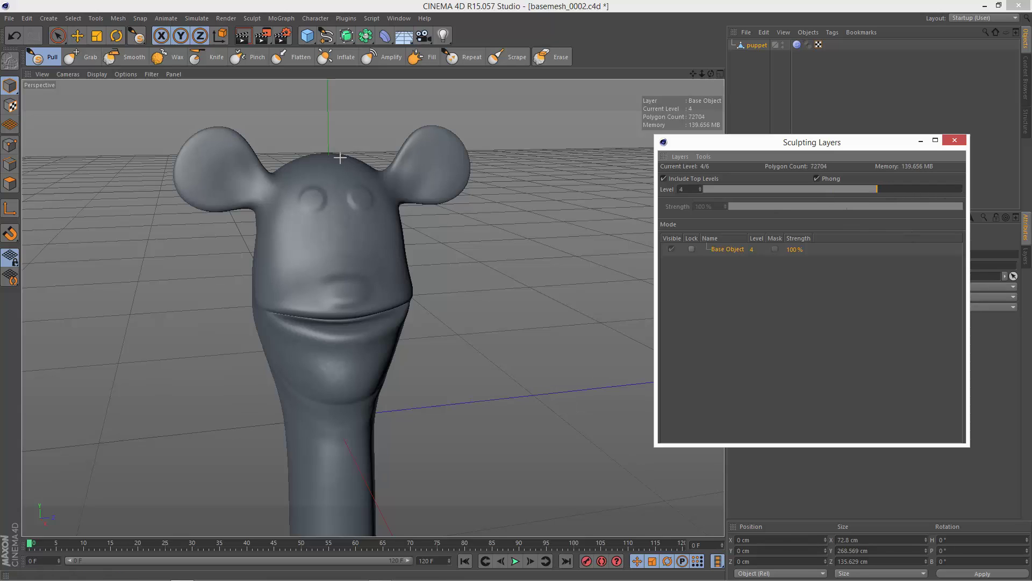
click(925, 189)
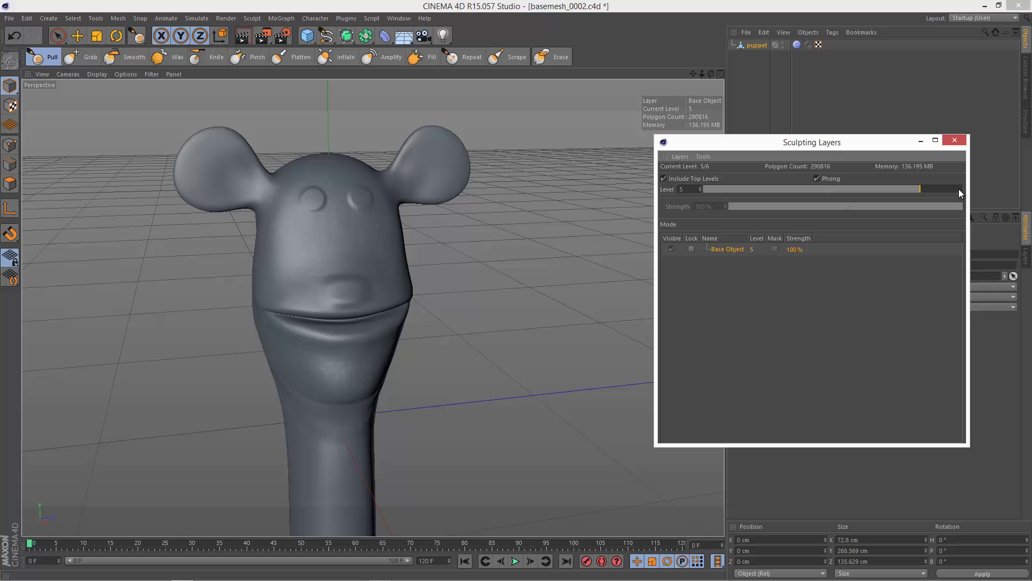
click(959, 189)
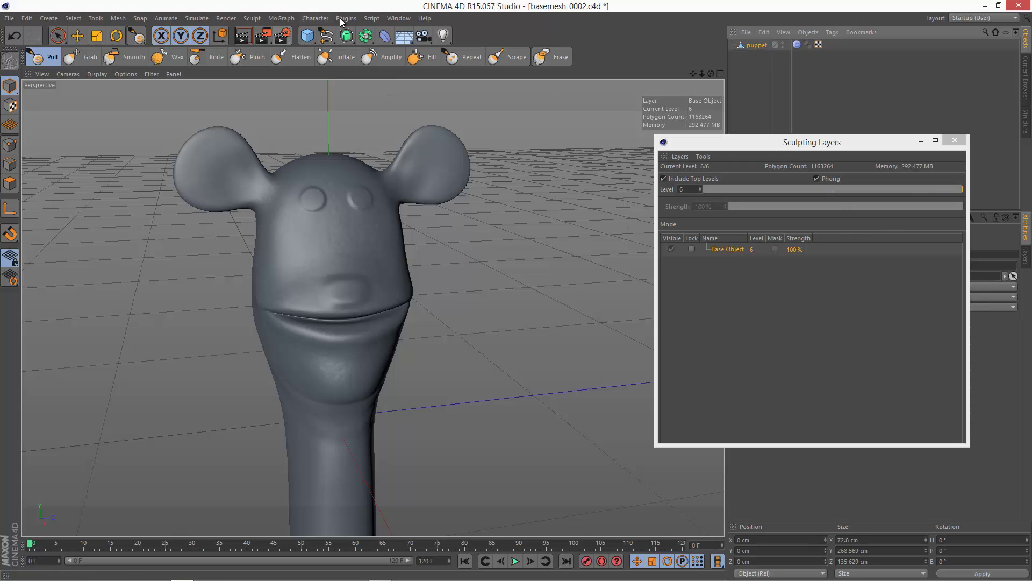
- Open Bake Sculpt Objects and set the output file to bakemap in D:\temp
click(252, 18)
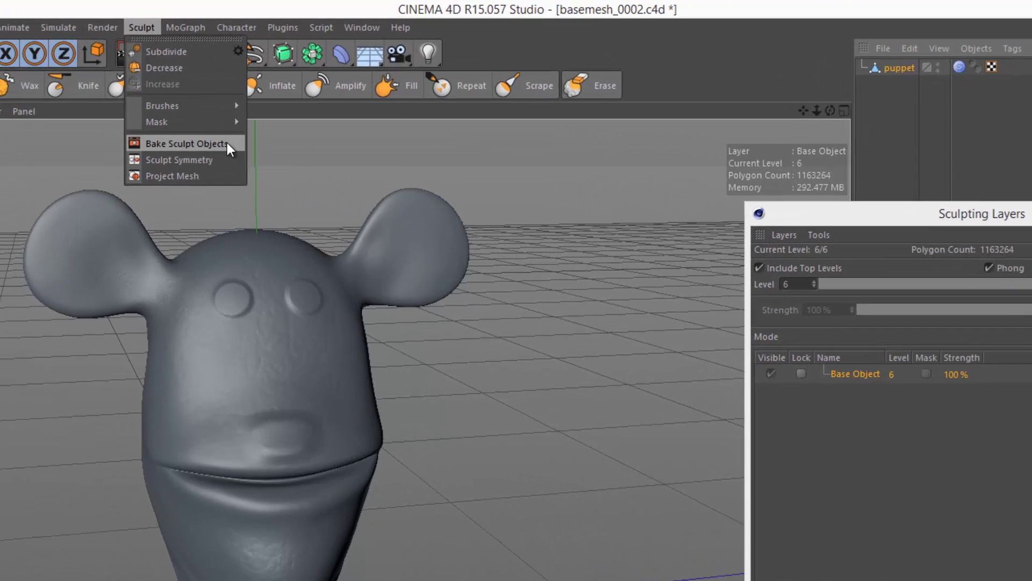
click(257, 124)
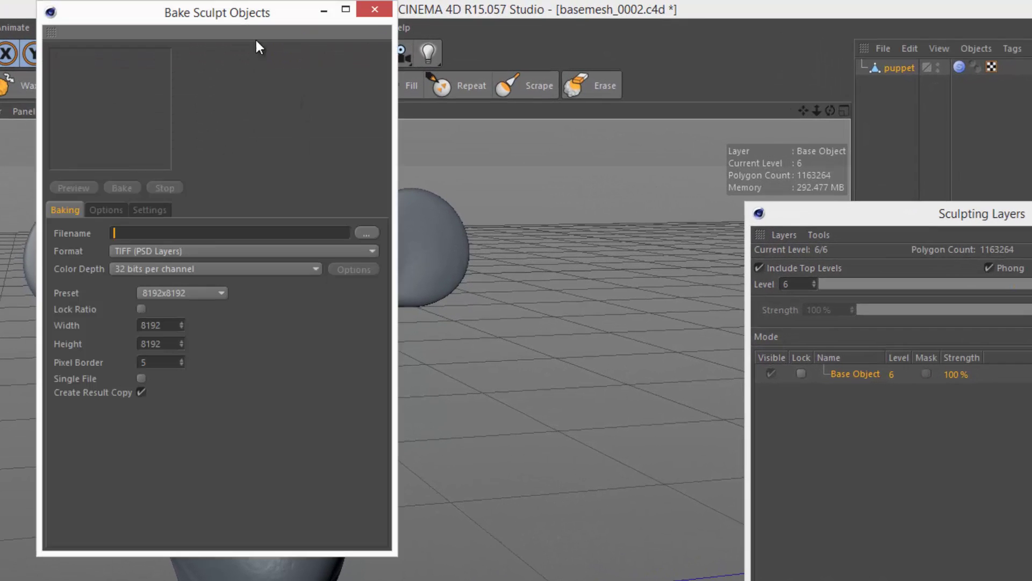
mouse_move(283, 33)
mouse_down()
mouse_move(551, 168)
mouse_move(690, 201)
mouse_up()
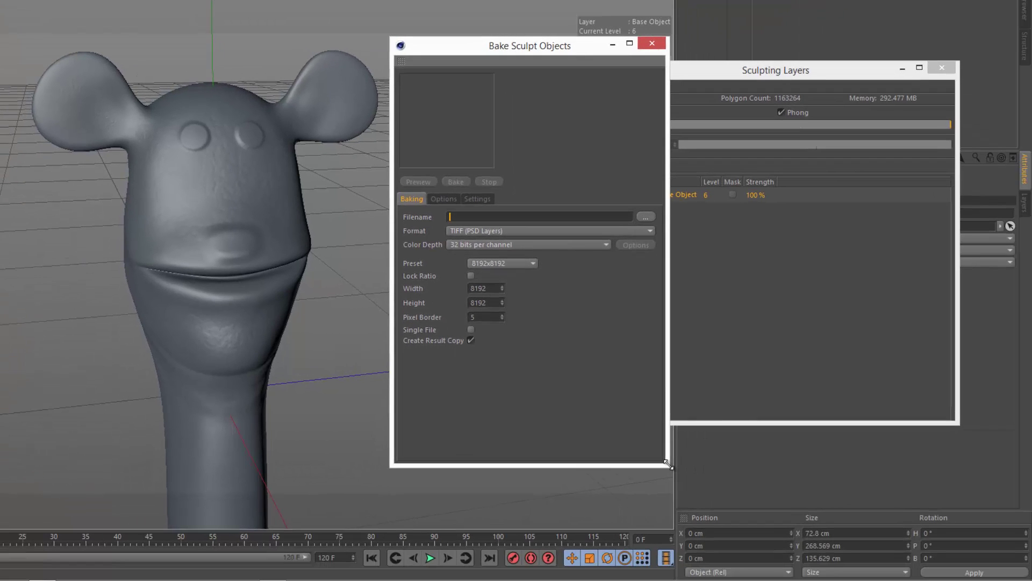
drag(669, 463, 934, 470)
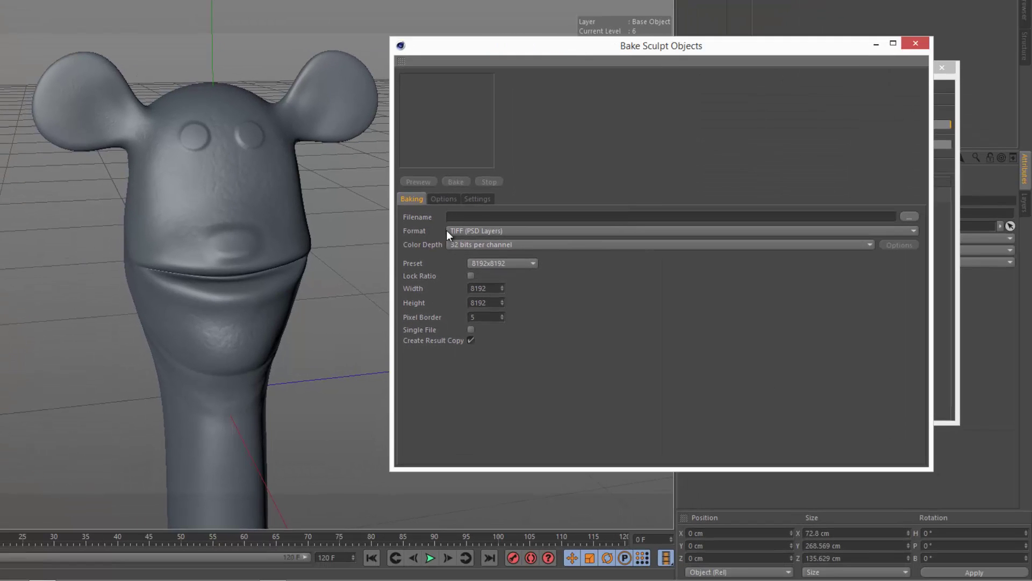
click(906, 217)
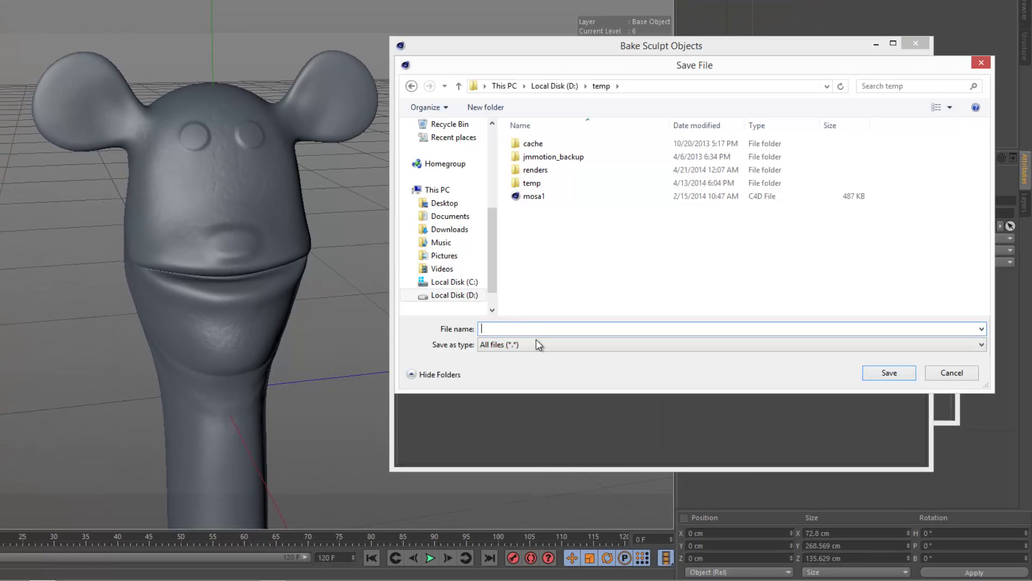
text(bakemap)
click(889, 373)
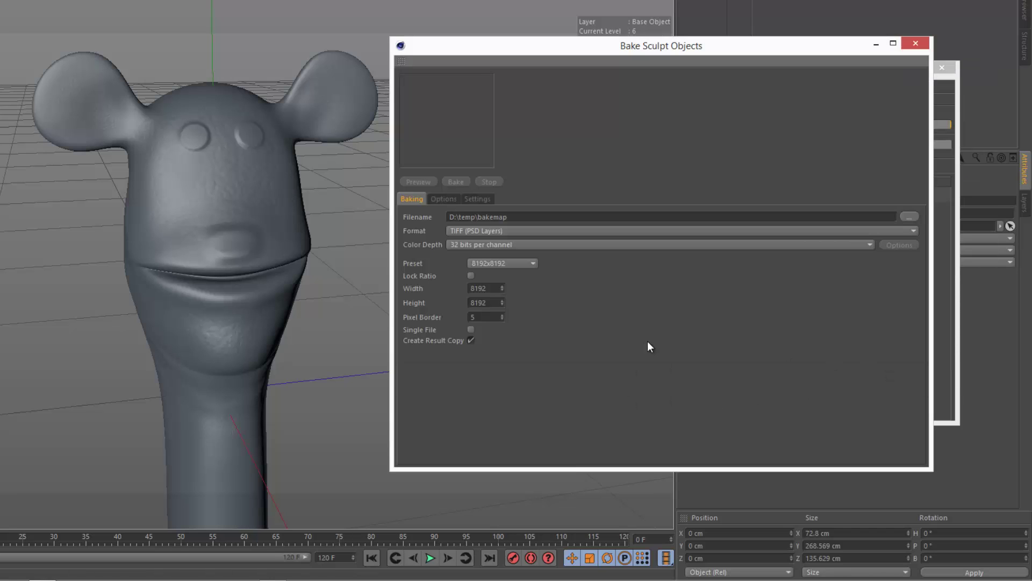
- Set the bake format to Photoshop (PSD), size 2048x2048, with Single File on
click(480, 231)
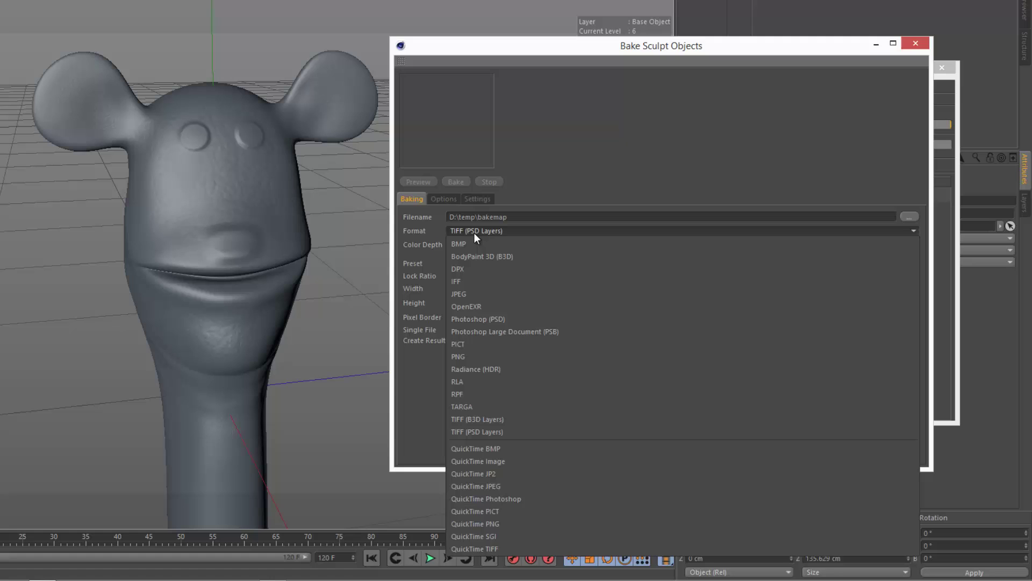
click(534, 319)
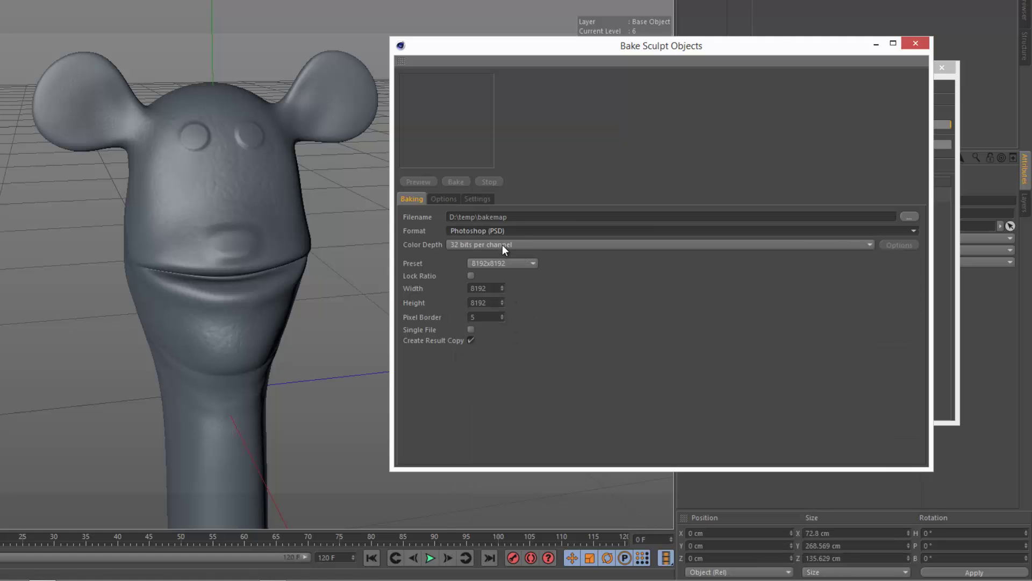
click(502, 263)
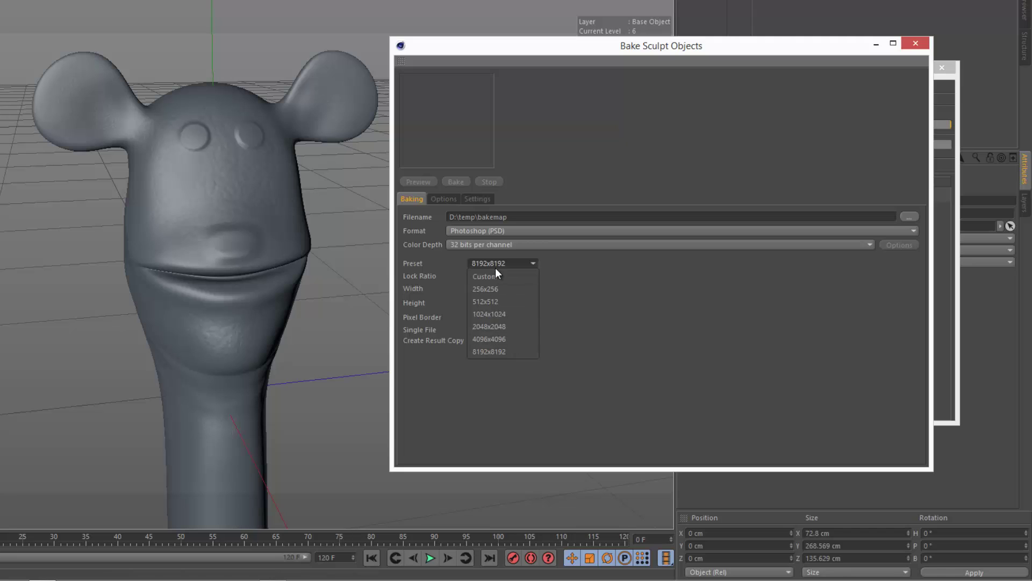
click(496, 327)
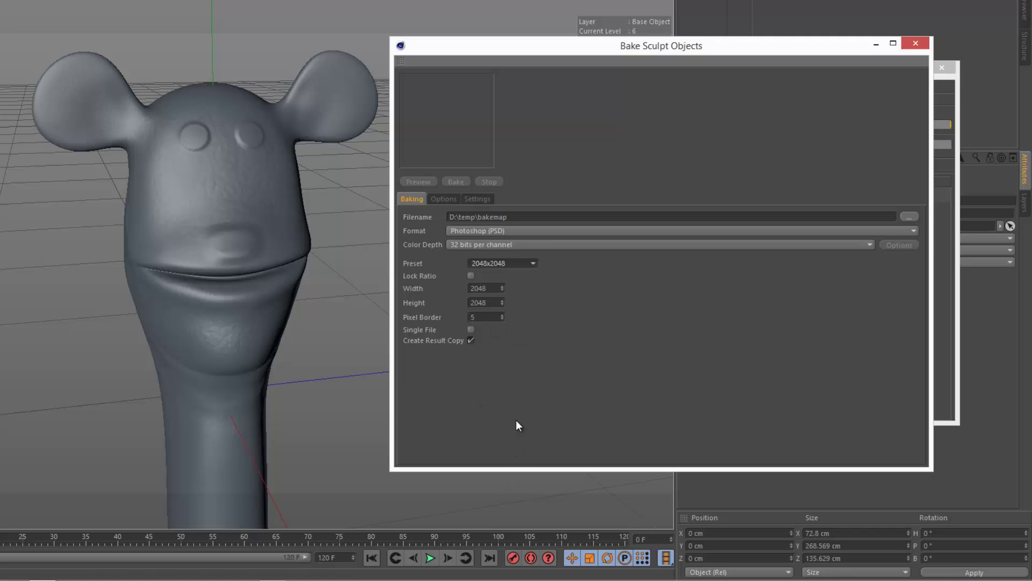
click(471, 329)
- Bake a displacement map with Optimal Mapping Off, from source Level 6 to target Level 0
click(448, 199)
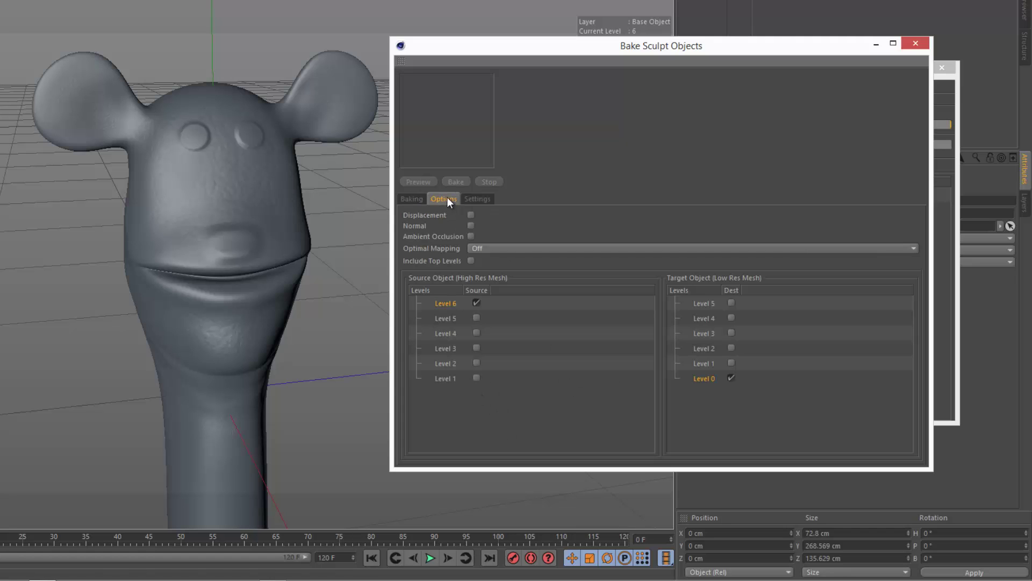
click(471, 215)
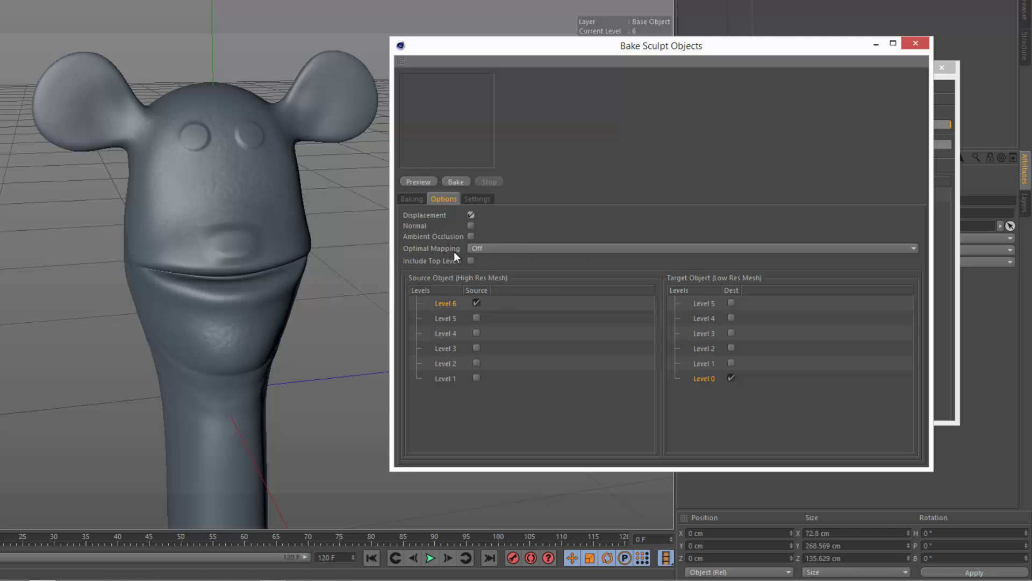
click(482, 248)
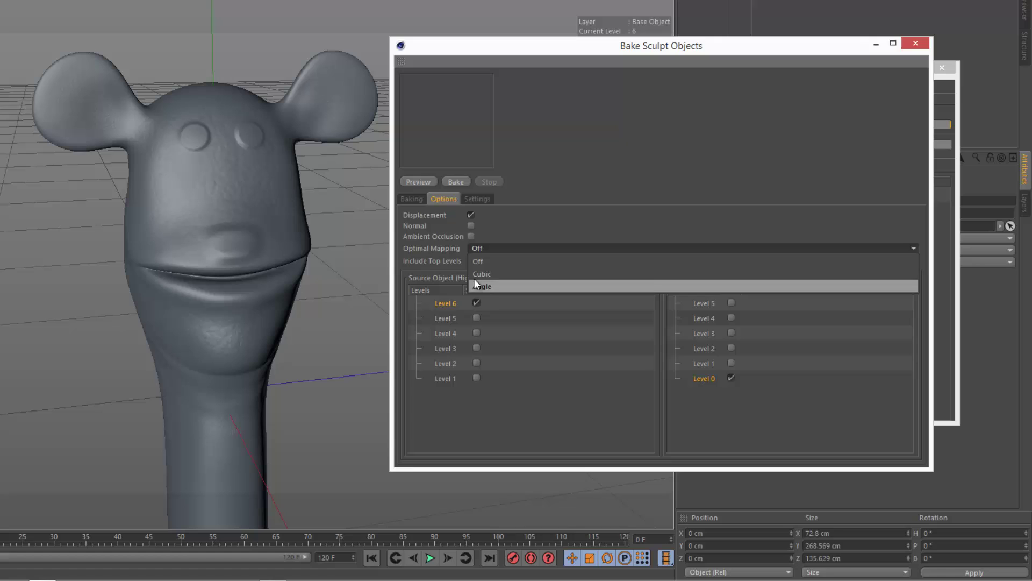
click(452, 249)
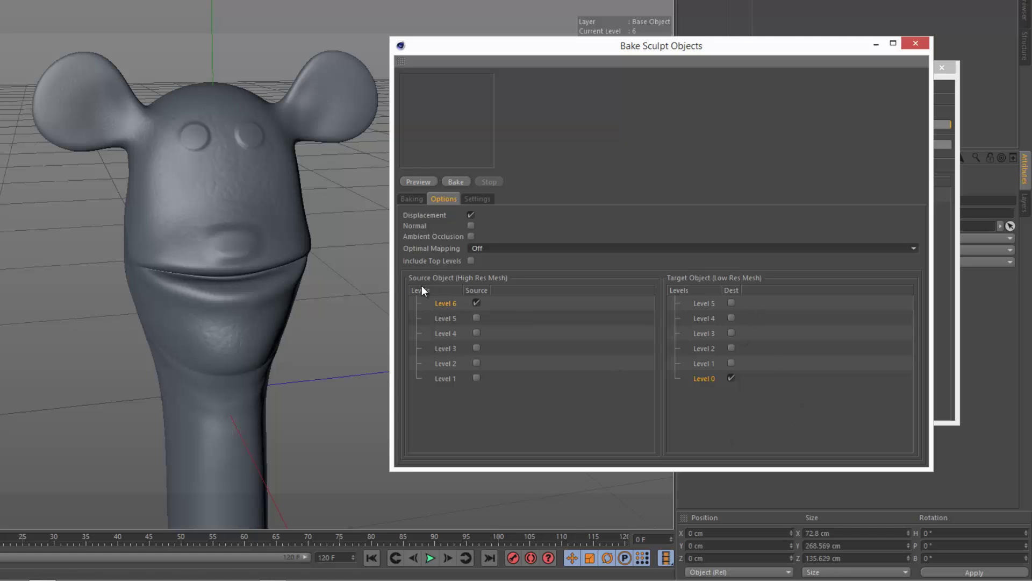
click(476, 303)
click(734, 349)
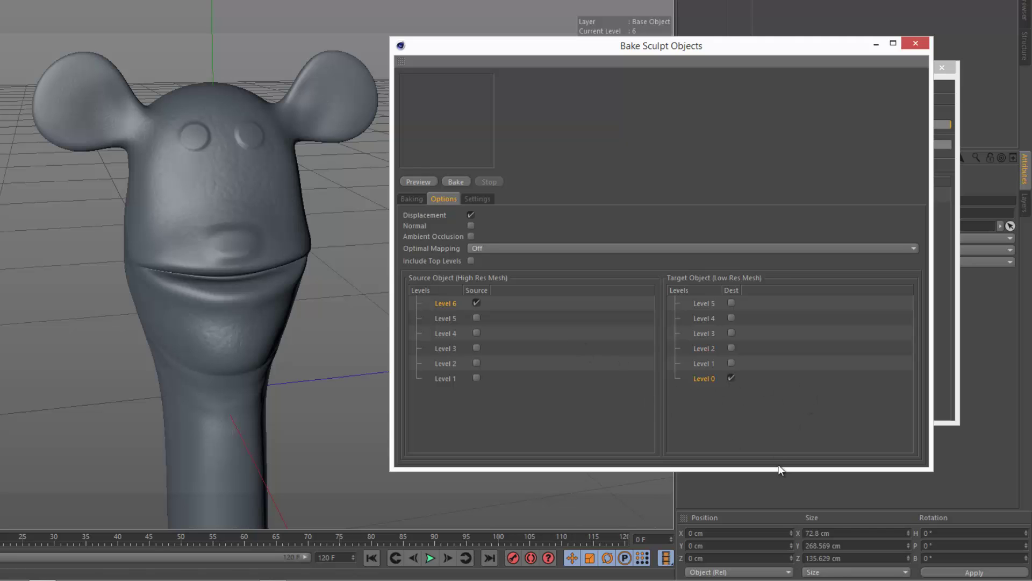
click(476, 199)
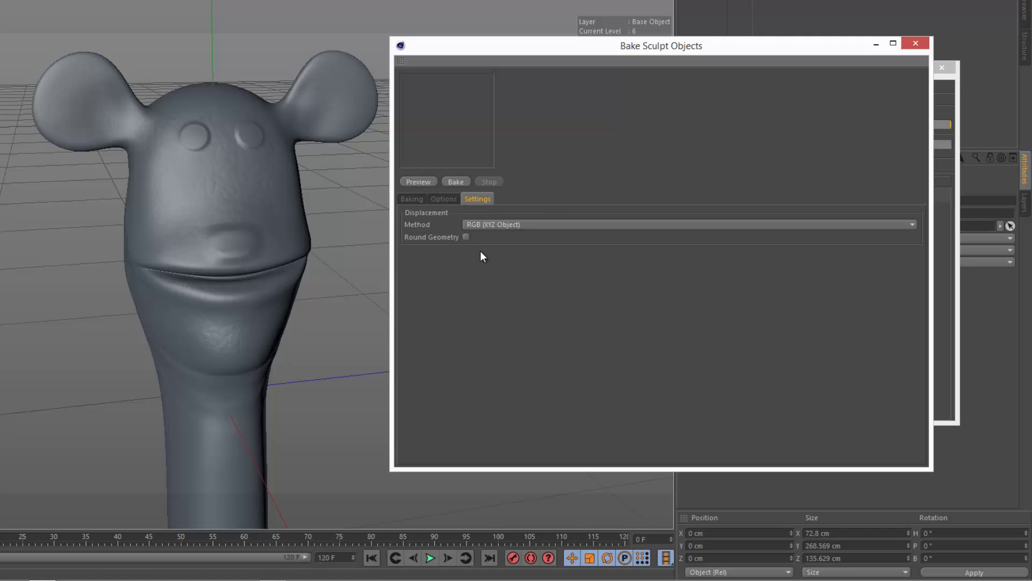
- Keep the RGB (XYZ Object) displacement method and return to the Baking output settings
click(550, 222)
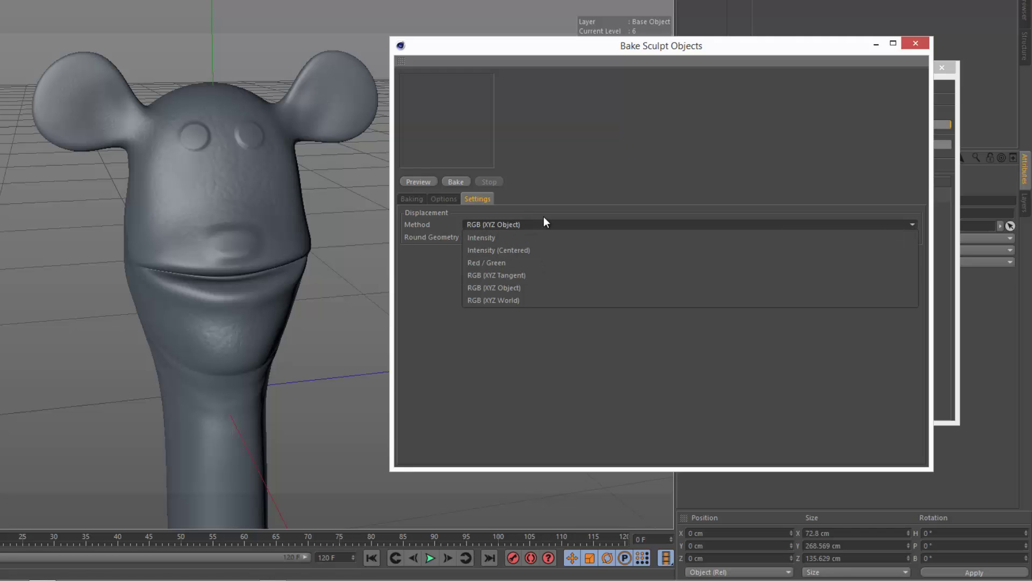
click(517, 221)
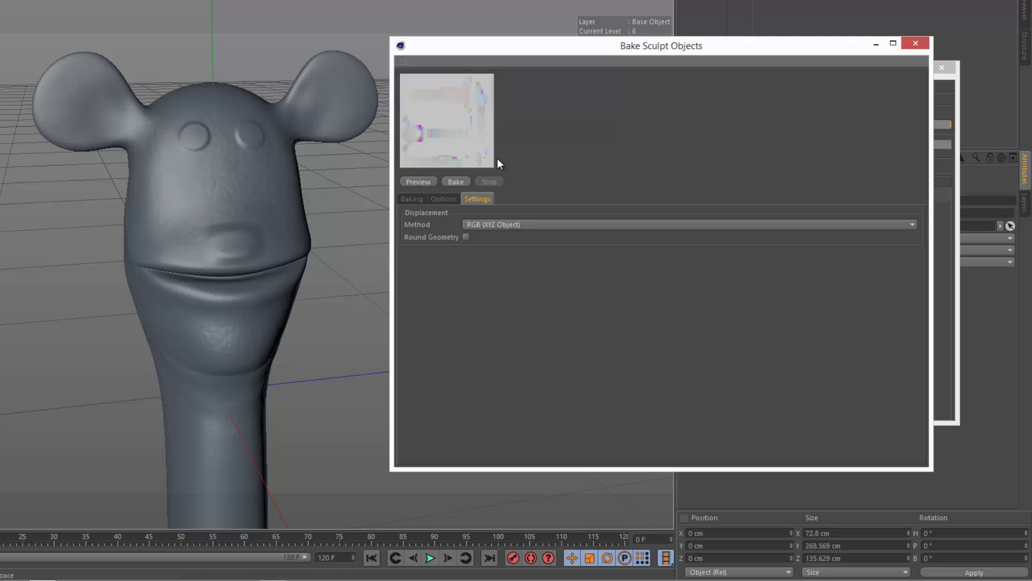
click(444, 197)
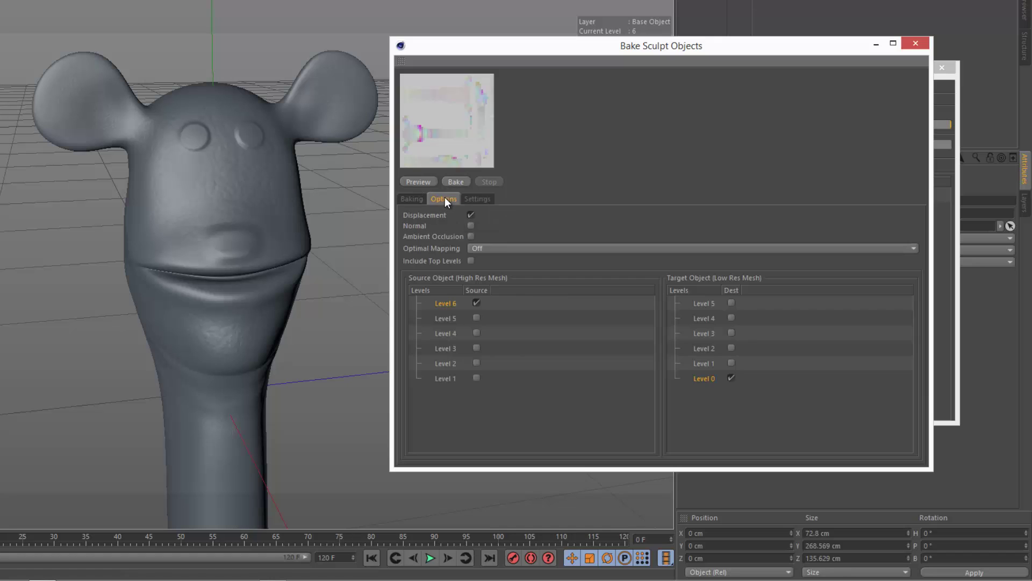
click(409, 199)
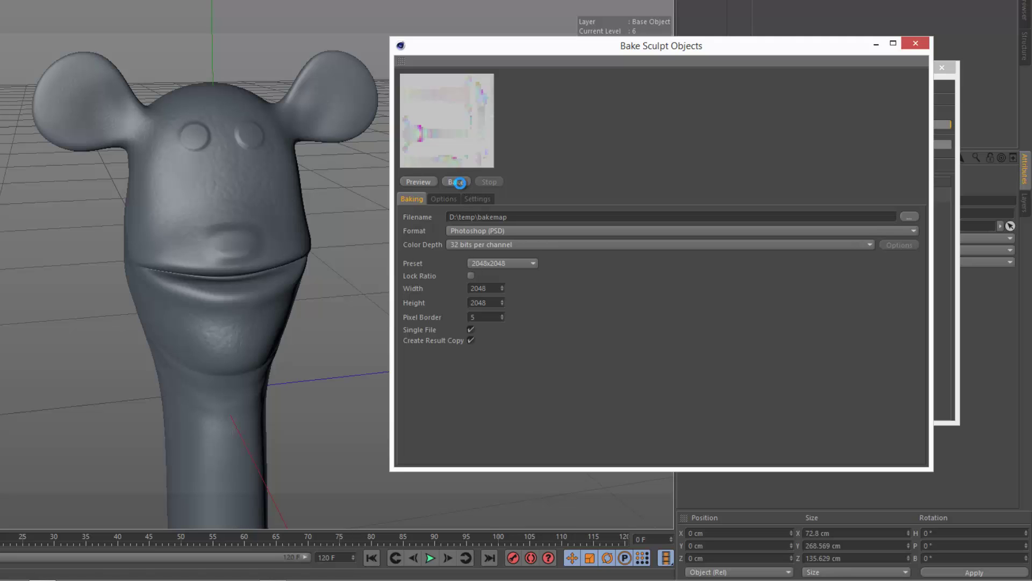
- Bake the displacement map, then close the bake and Sculpting Layers windows
click(458, 183)
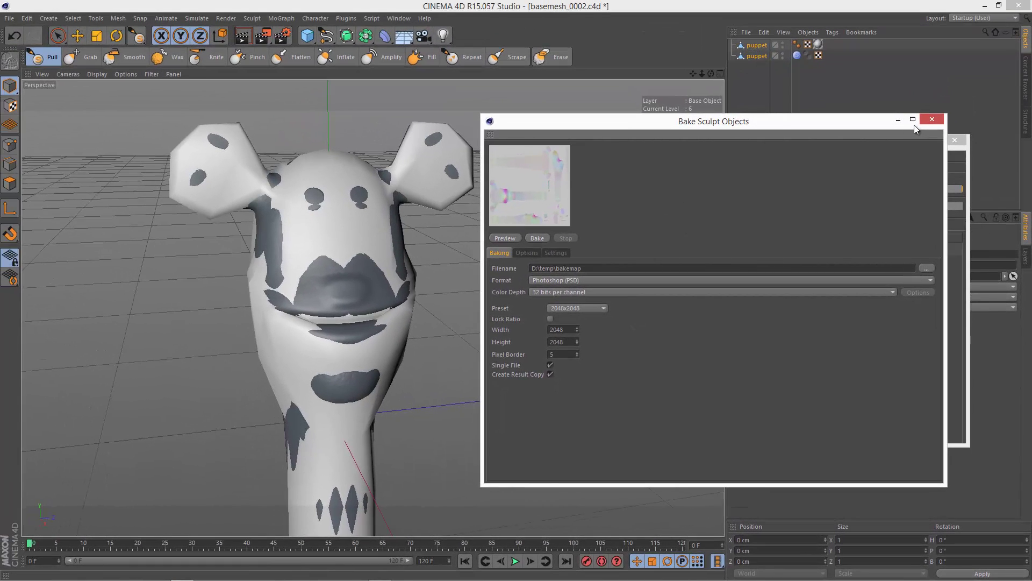
click(931, 119)
click(955, 140)
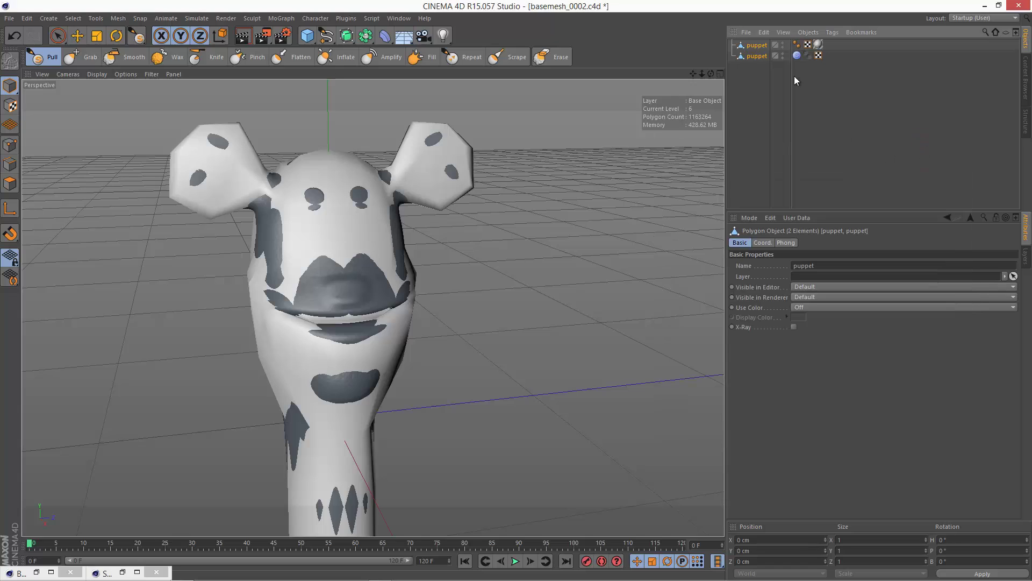
- Hide the spotted puppet copy in the viewport and select the plain low-poly puppet
click(822, 70)
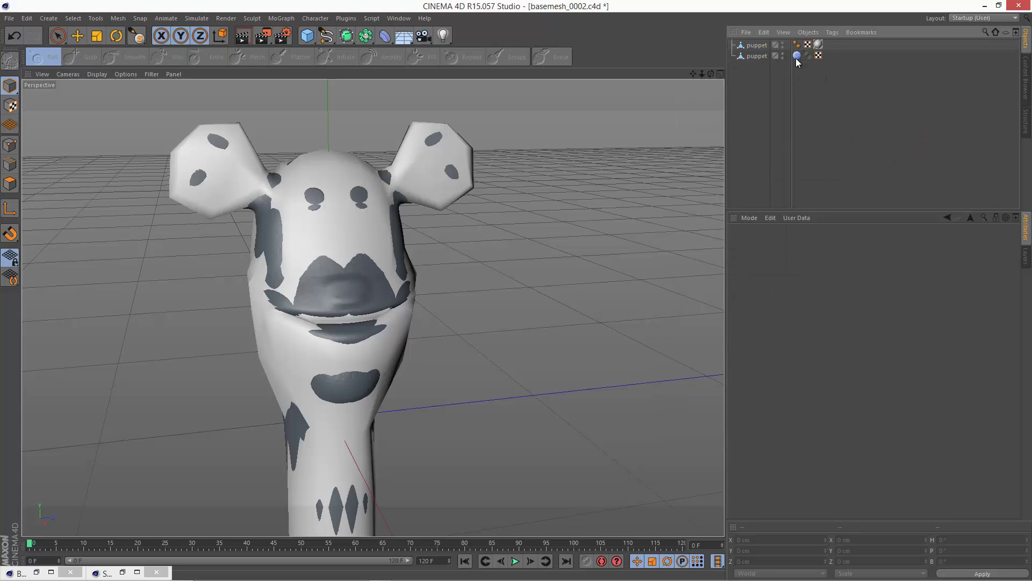
click(783, 53)
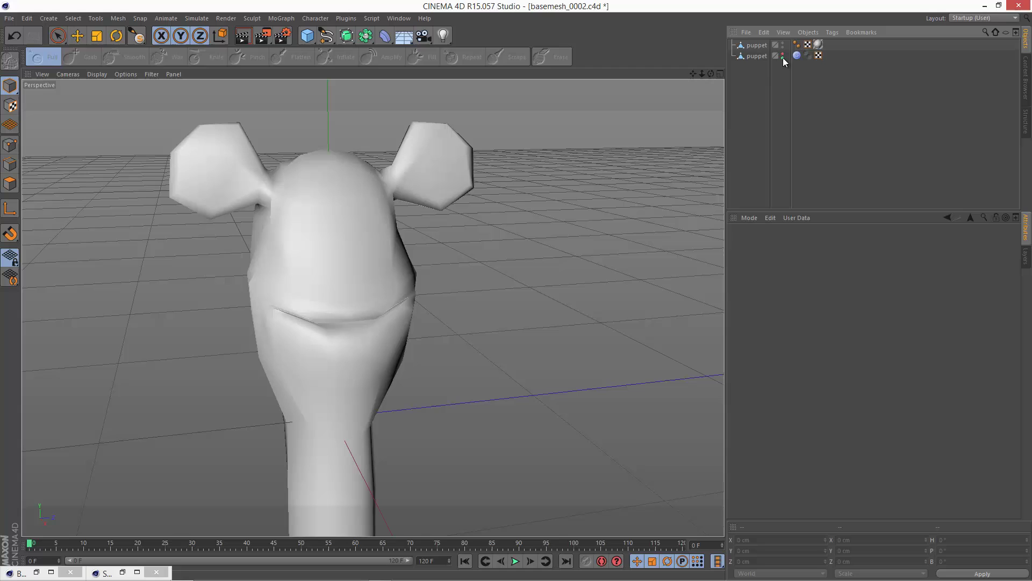
click(757, 46)
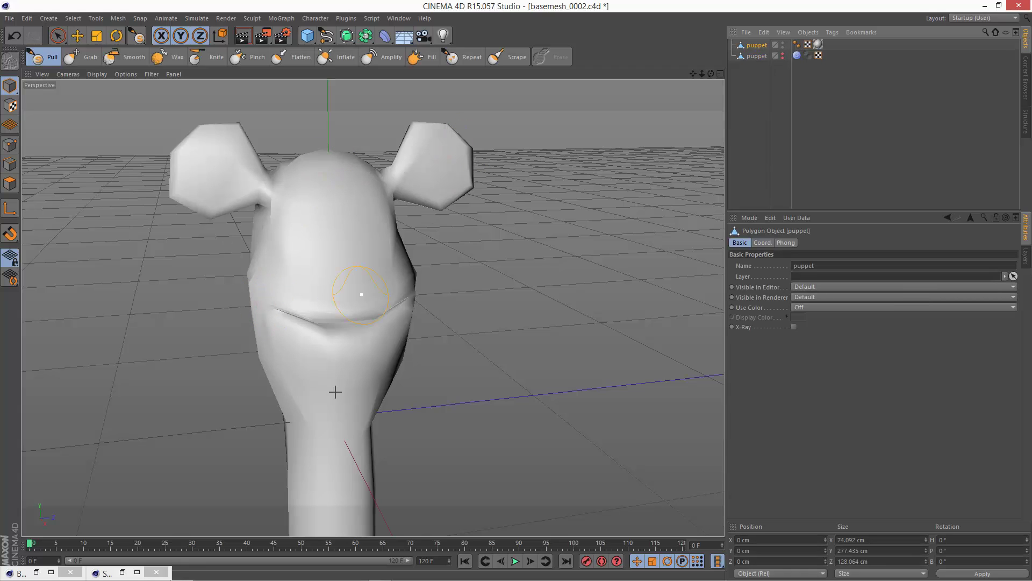
alt+drag(521, 289, 515, 291)
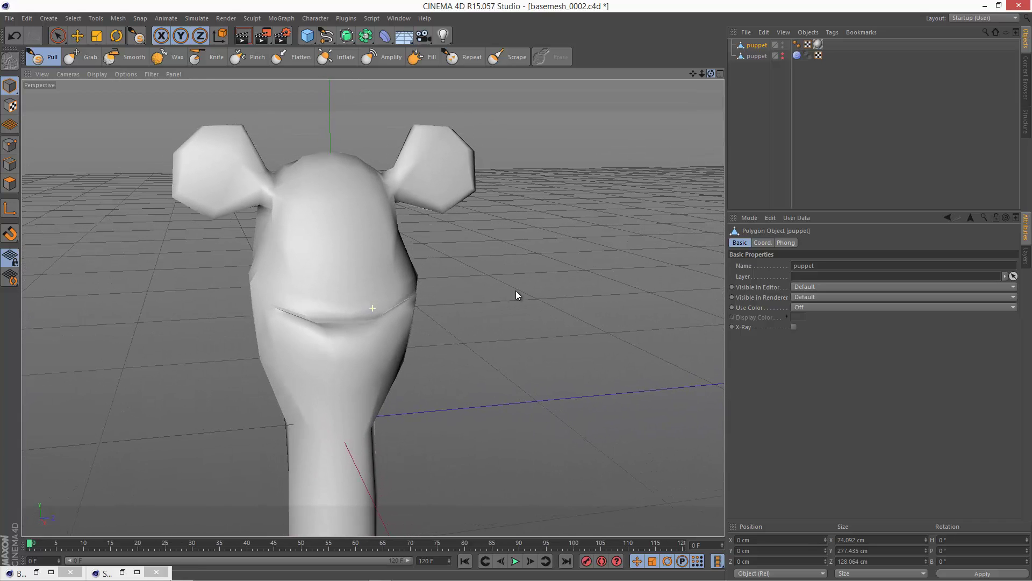
- Untick Displacement in the puppet's BakedMaterial and render to the Picture Viewer
drag(708, 75, 517, 293)
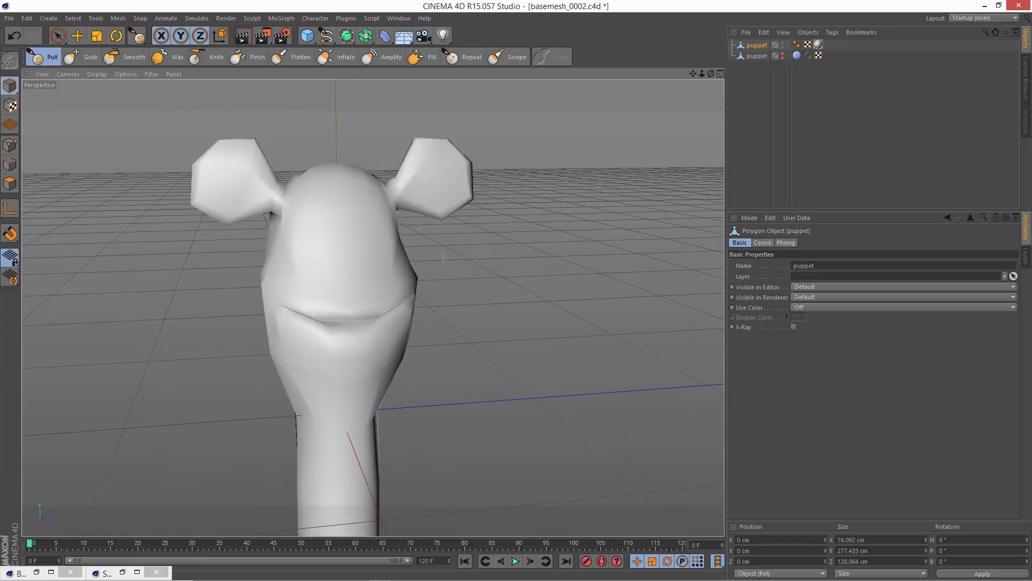
click(817, 45)
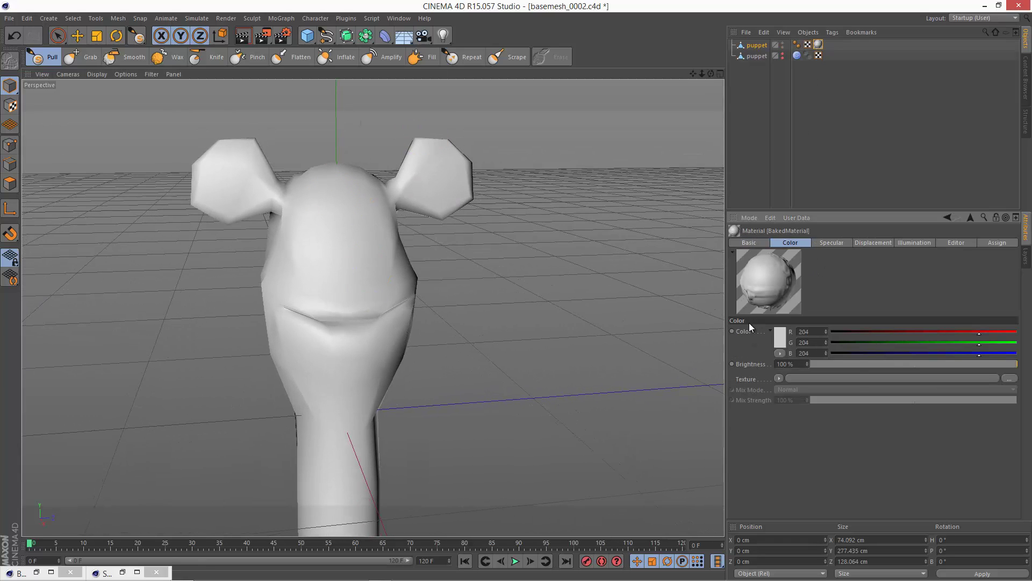
click(758, 242)
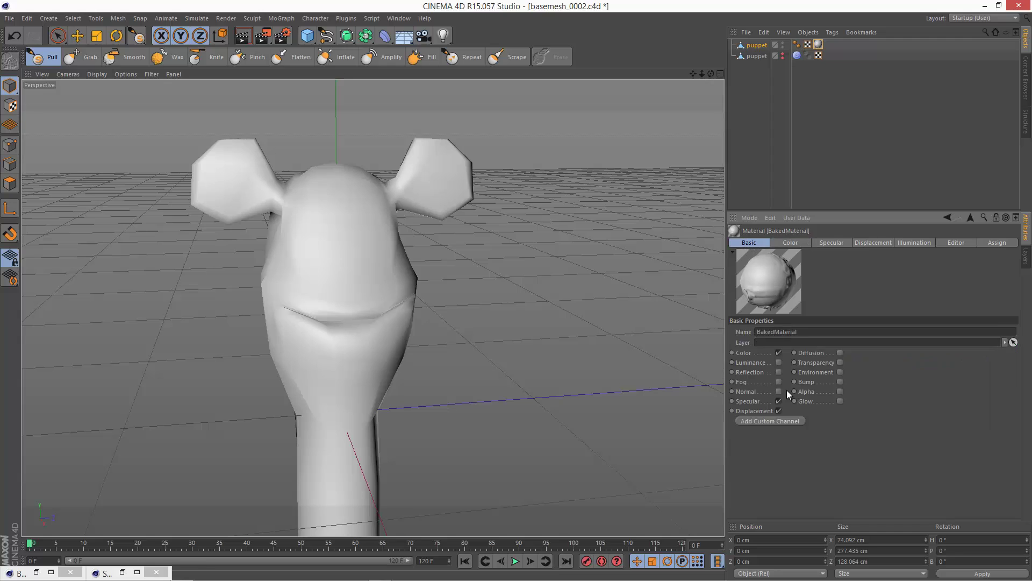
click(778, 411)
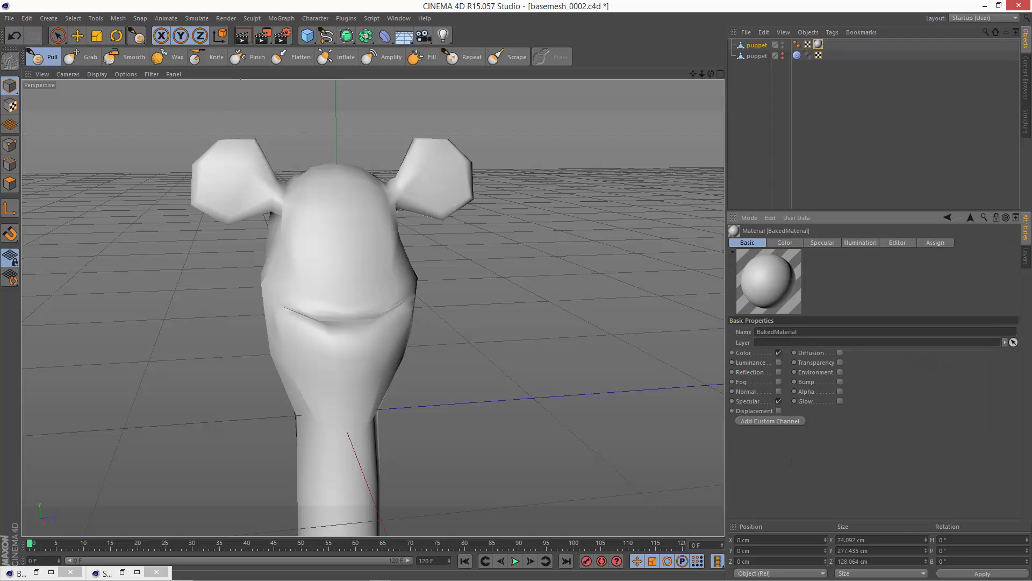
click(264, 37)
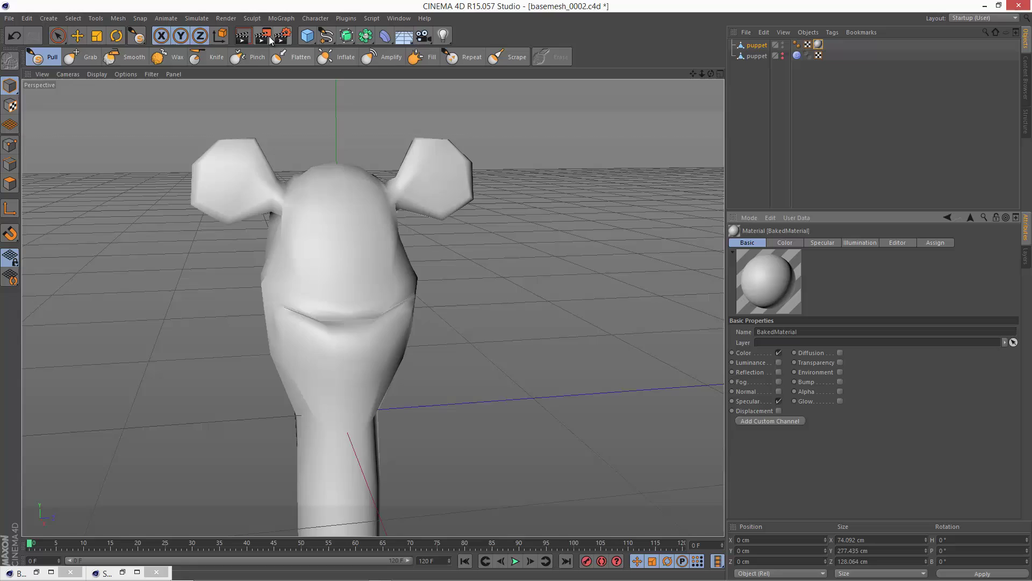
- Overwrite the previous render file, then re-enable Displacement in the BakedMaterial
click(488, 337)
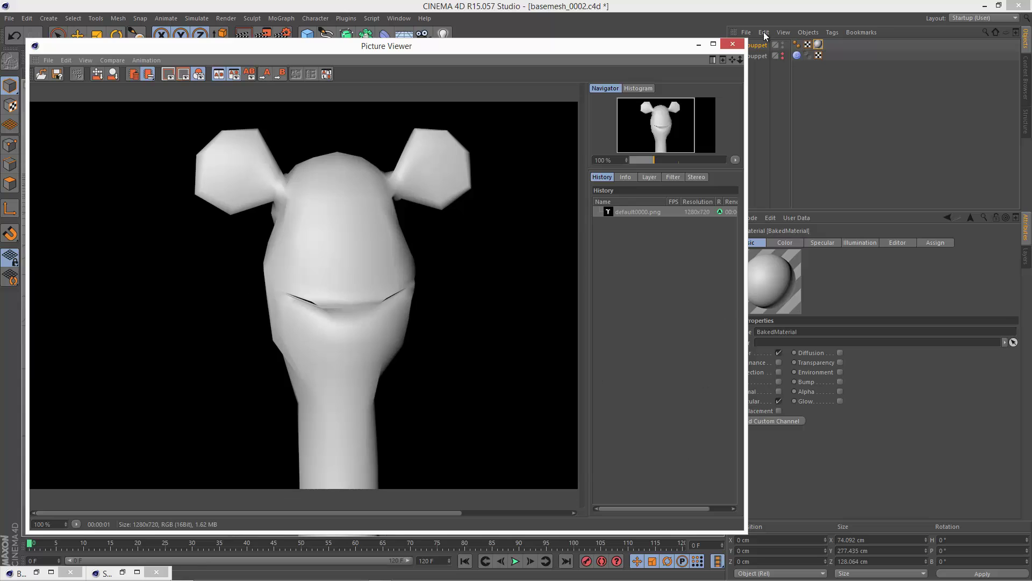
click(712, 47)
double_click(818, 45)
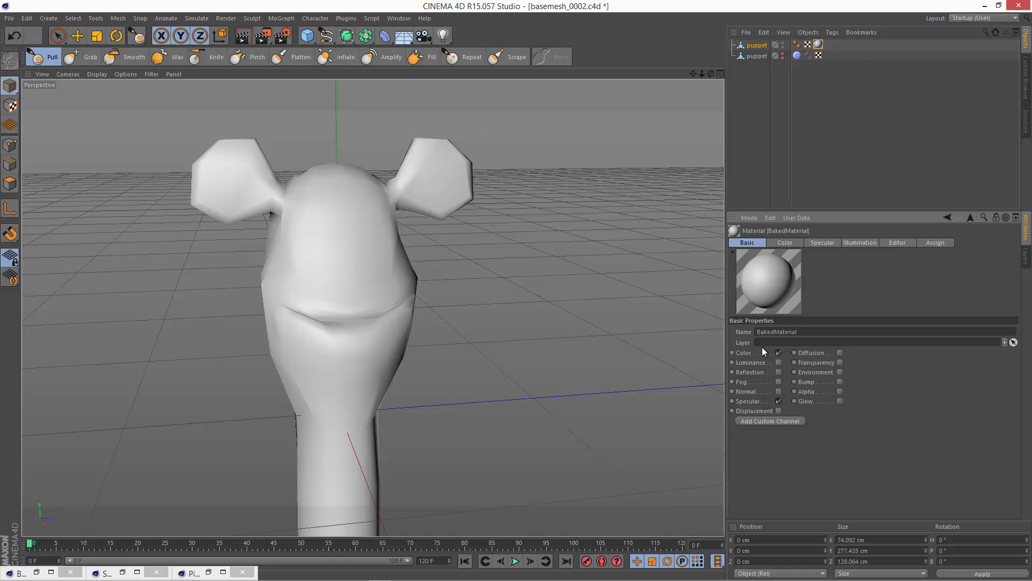
click(779, 410)
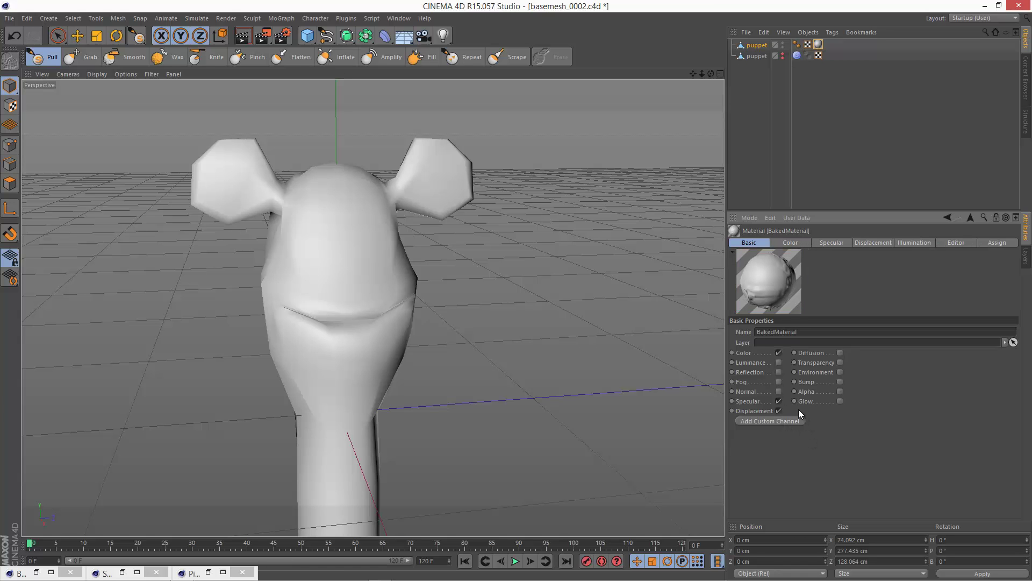
- Enable Round Geometry in the BakedMaterial's displacement settings and render the puppet again
click(865, 243)
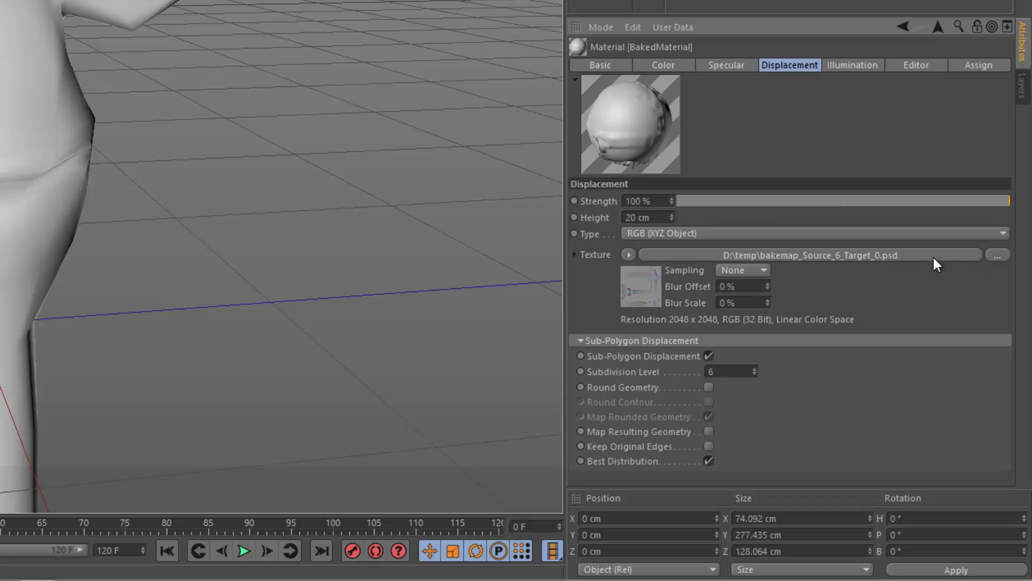
click(708, 387)
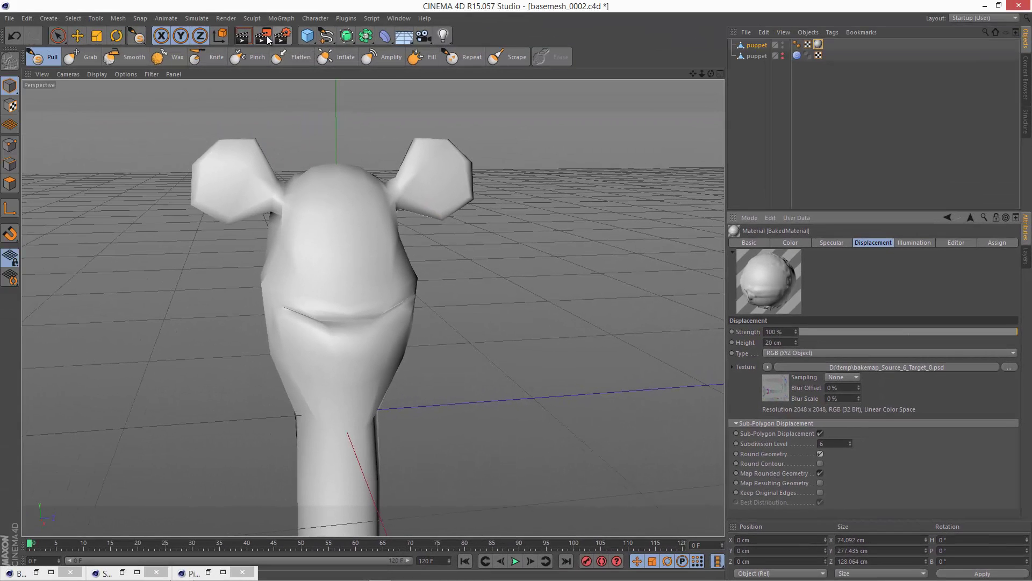
click(263, 33)
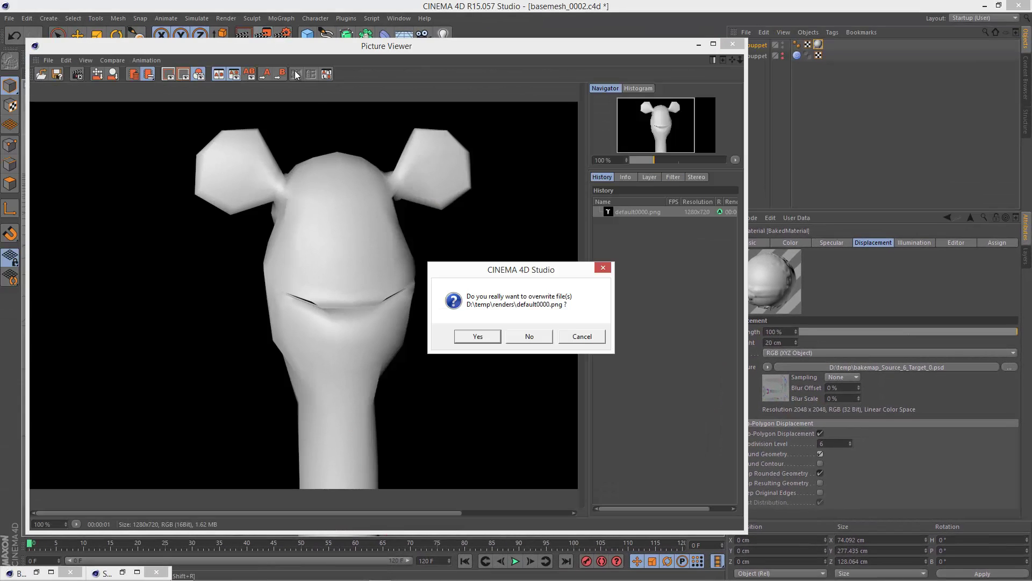
- Re-render the puppet with Round Geometry off, overwriting default0000.png, then recall the earlier low-poly render
click(478, 336)
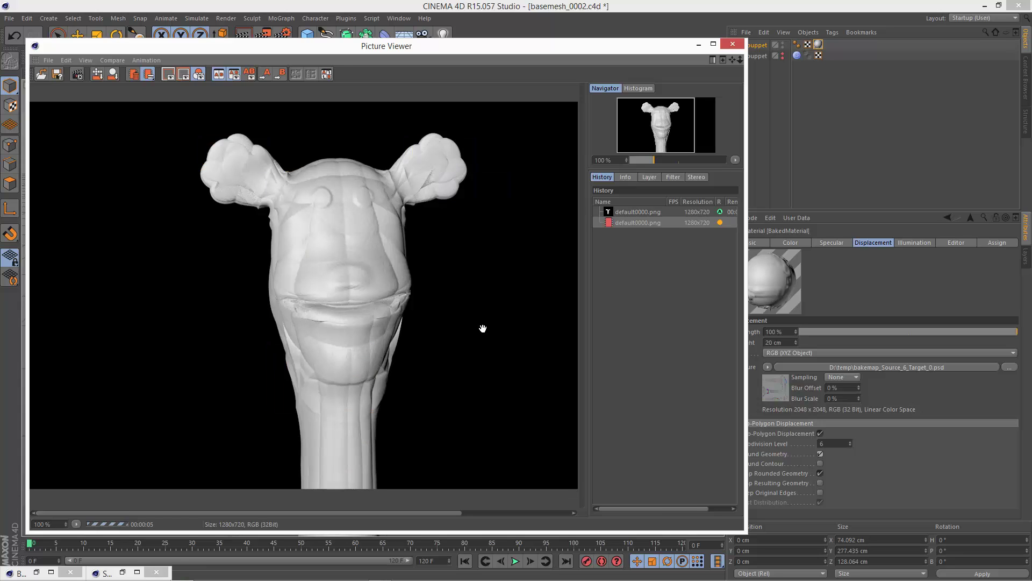
click(822, 473)
click(821, 454)
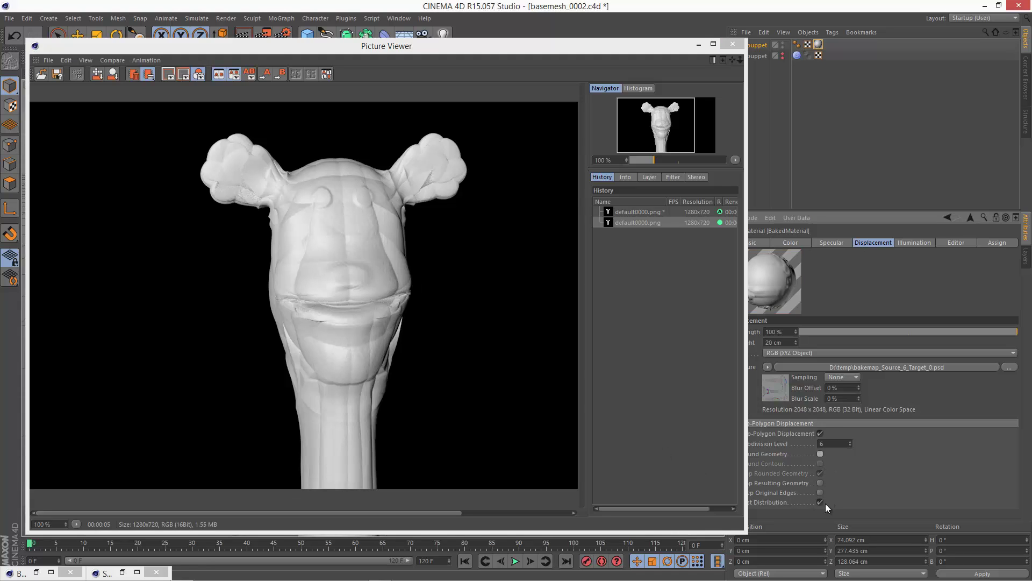
click(269, 31)
click(484, 334)
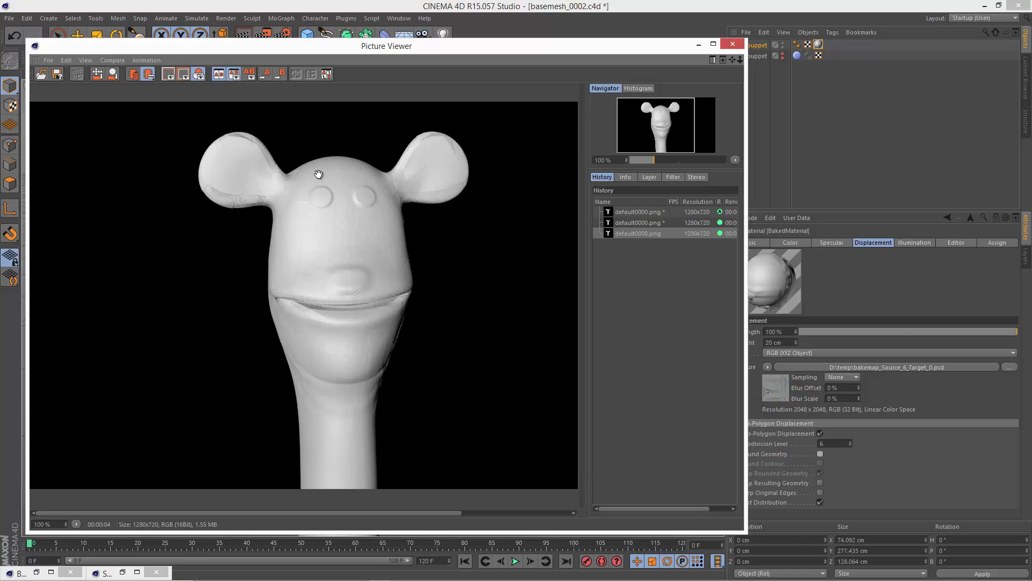
click(650, 212)
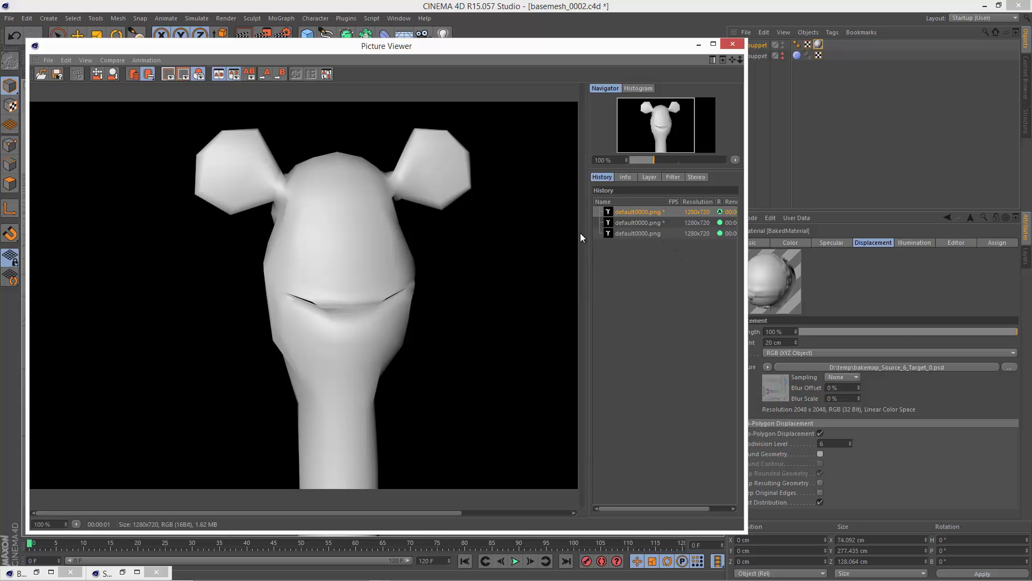
- Set the latest displaced render as B in an A/B split and drag the divider up over nearly the whole image
click(634, 232)
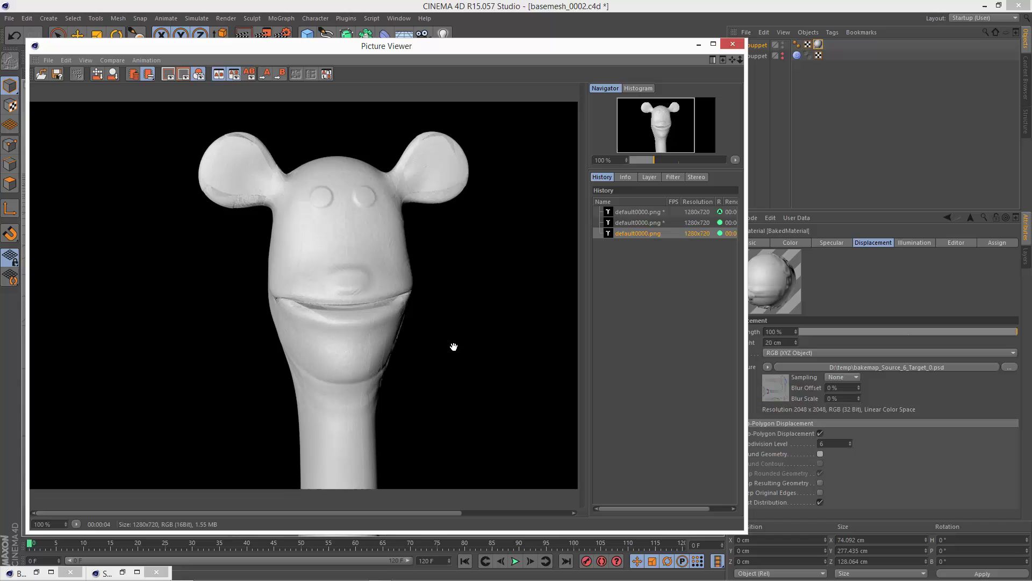
click(279, 75)
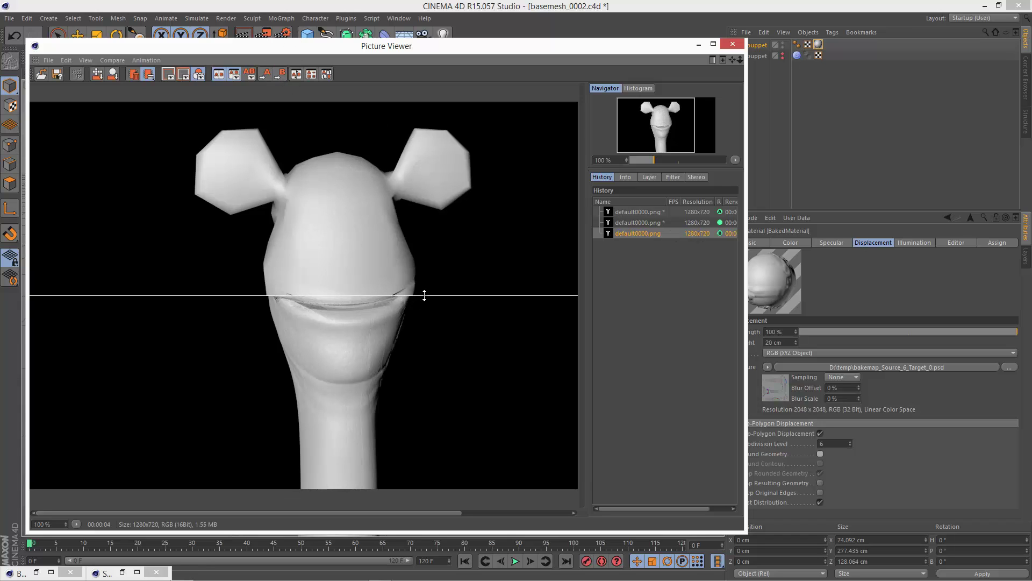
drag(422, 316, 462, 463)
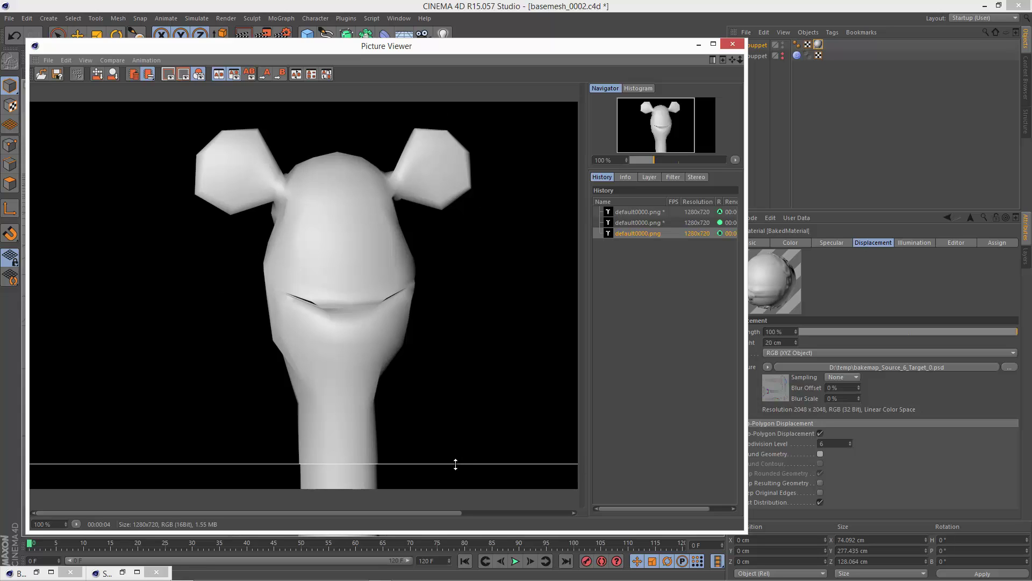
drag(456, 463, 450, 122)
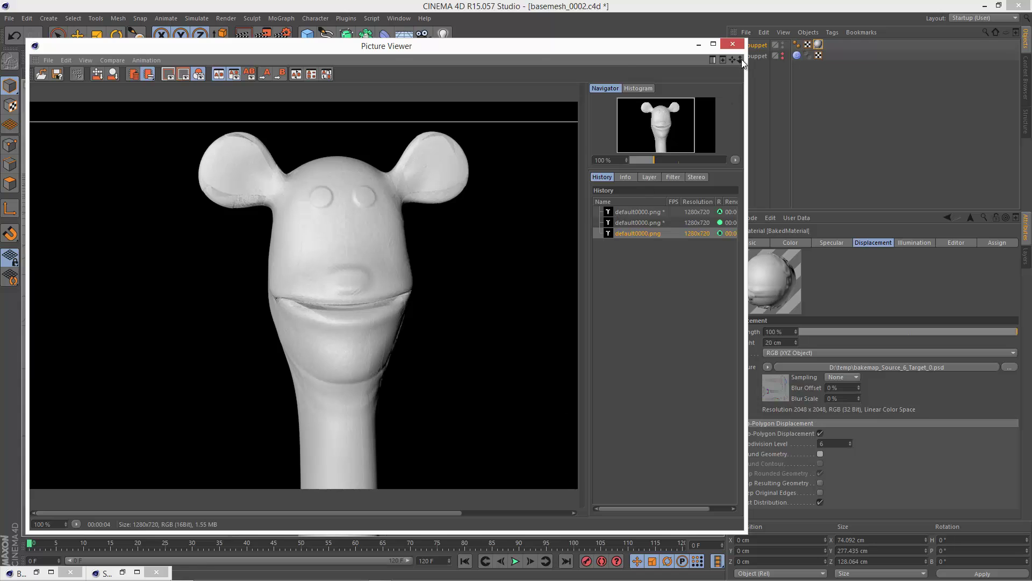
- Close the Picture Viewer, open the puppet's Sculpting Layers and set the level to 2
click(733, 44)
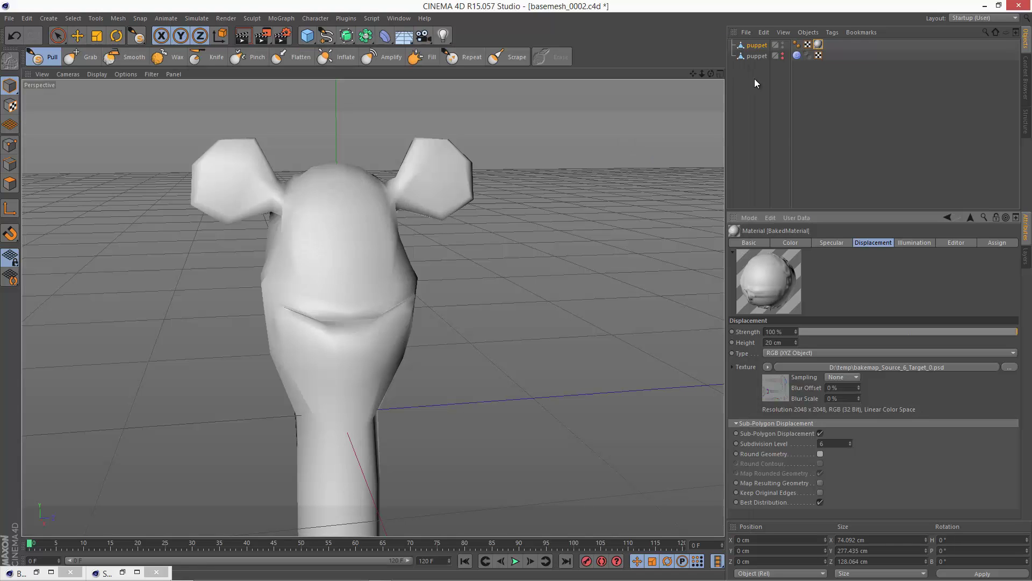
click(783, 53)
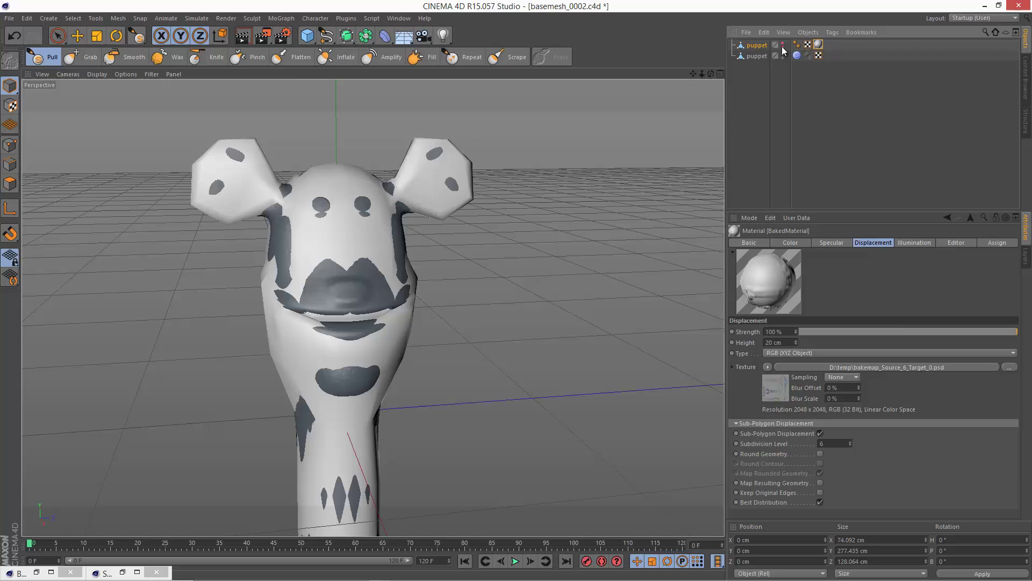
click(783, 48)
double_click(796, 56)
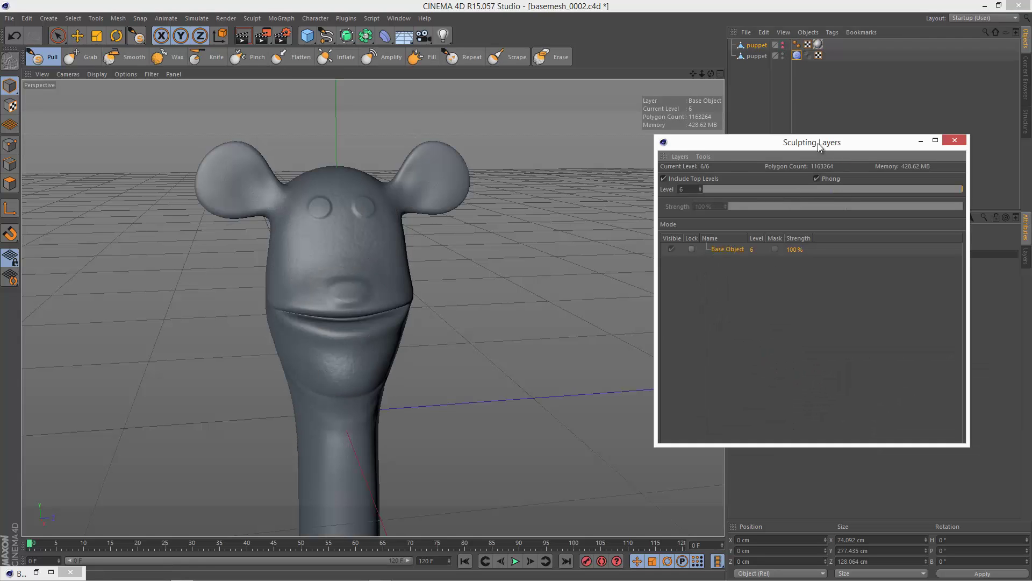
drag(818, 143, 819, 225)
click(745, 271)
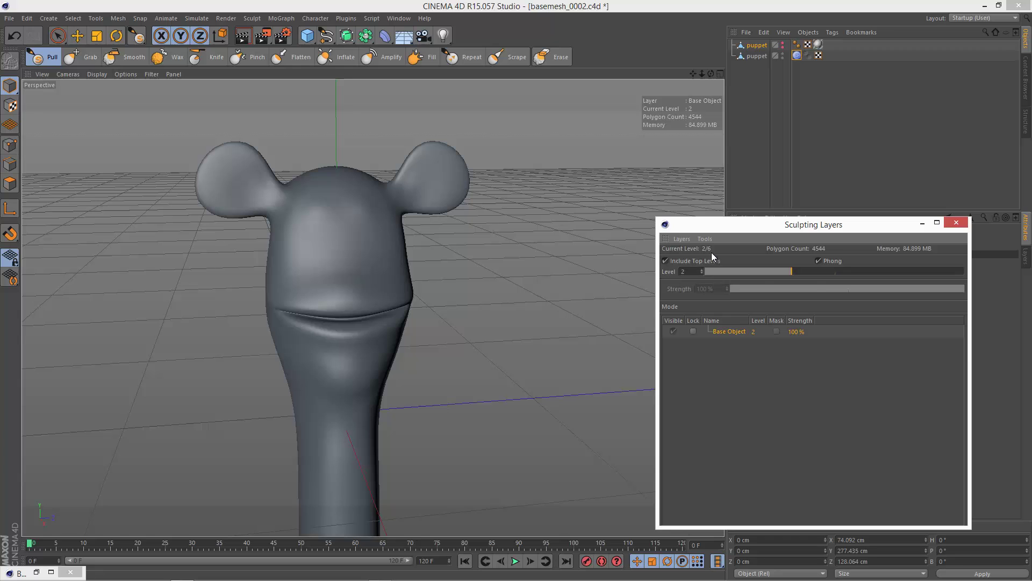
- Make a level-2 polygon copy, hide the original, show wireframe shading, then delete puppet_Layer(2)
click(704, 238)
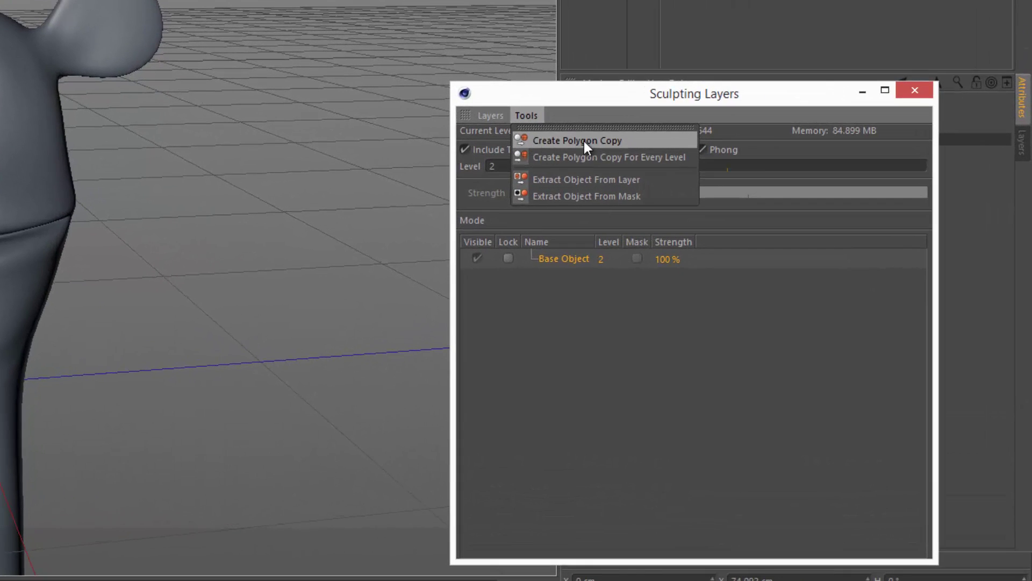
click(584, 141)
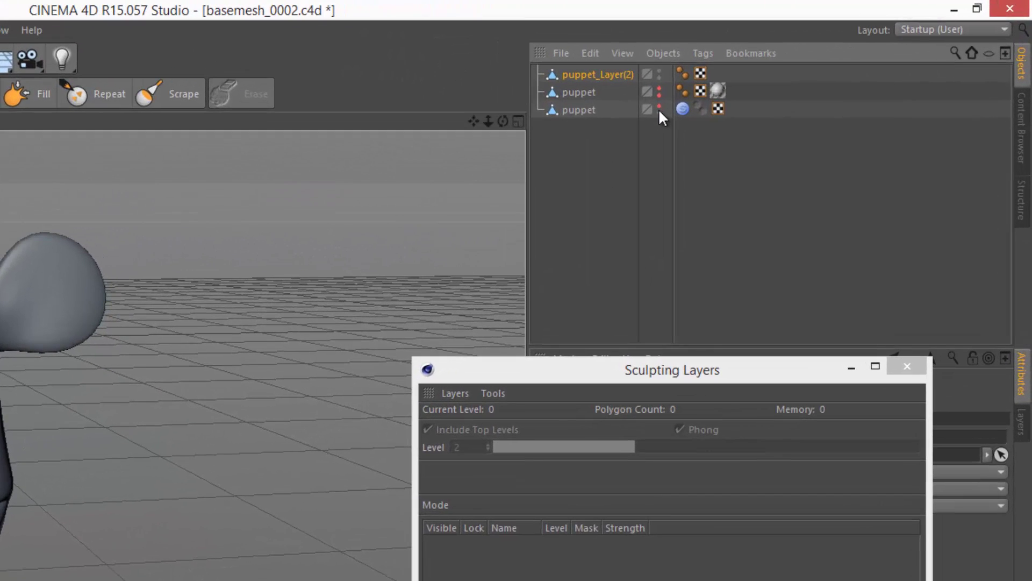
click(805, 64)
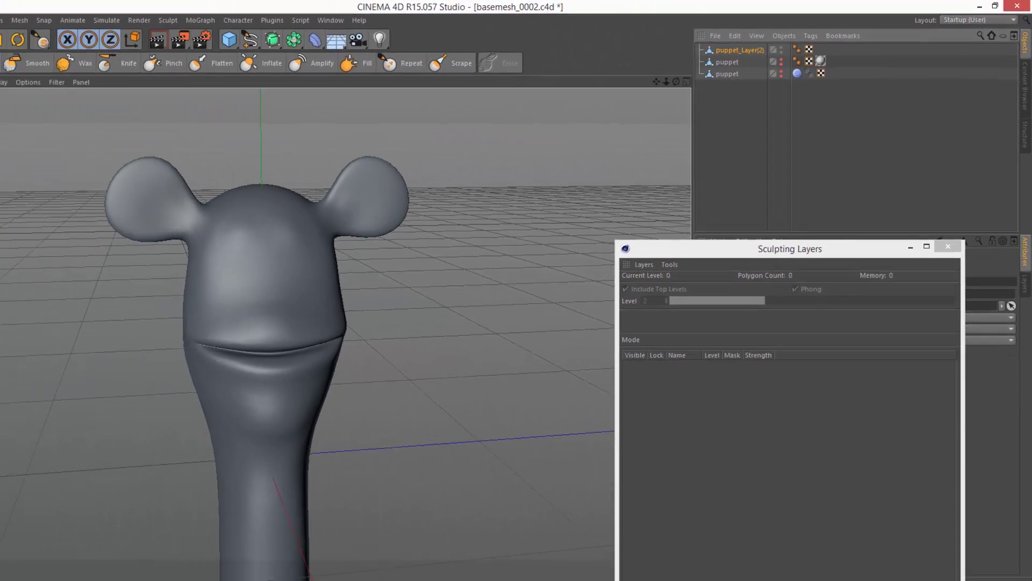
click(69, 75)
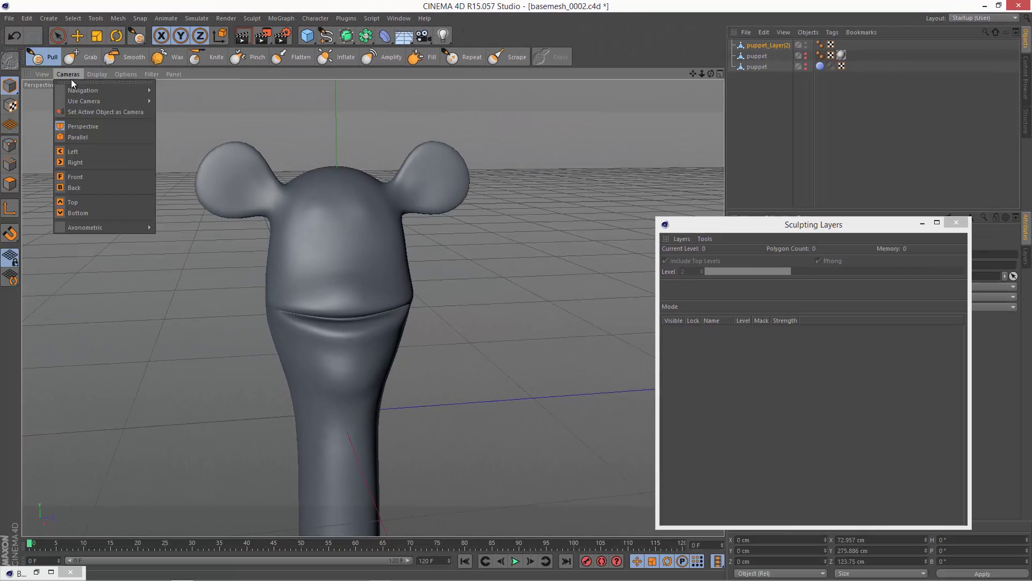
click(124, 154)
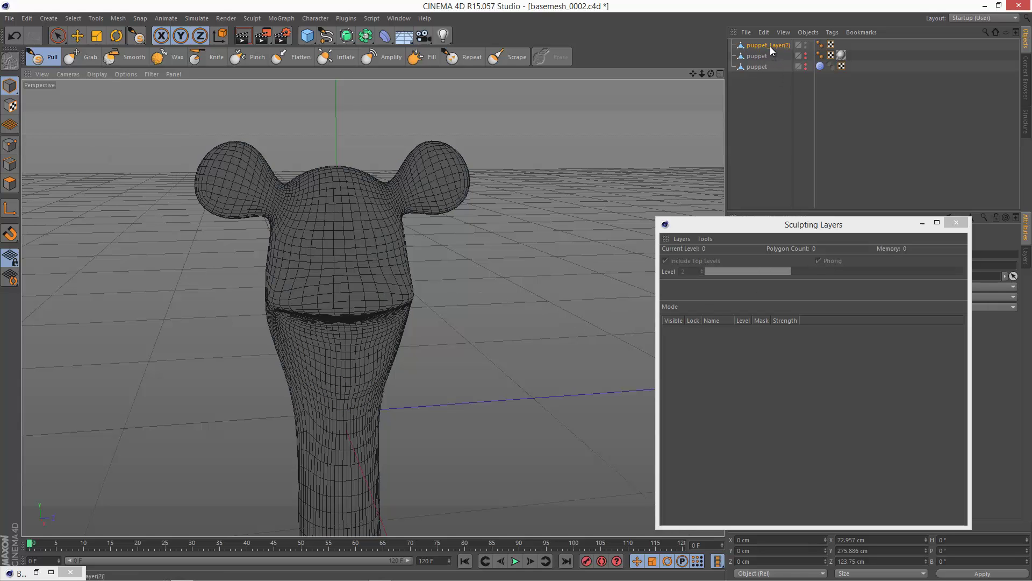
key(Delete)
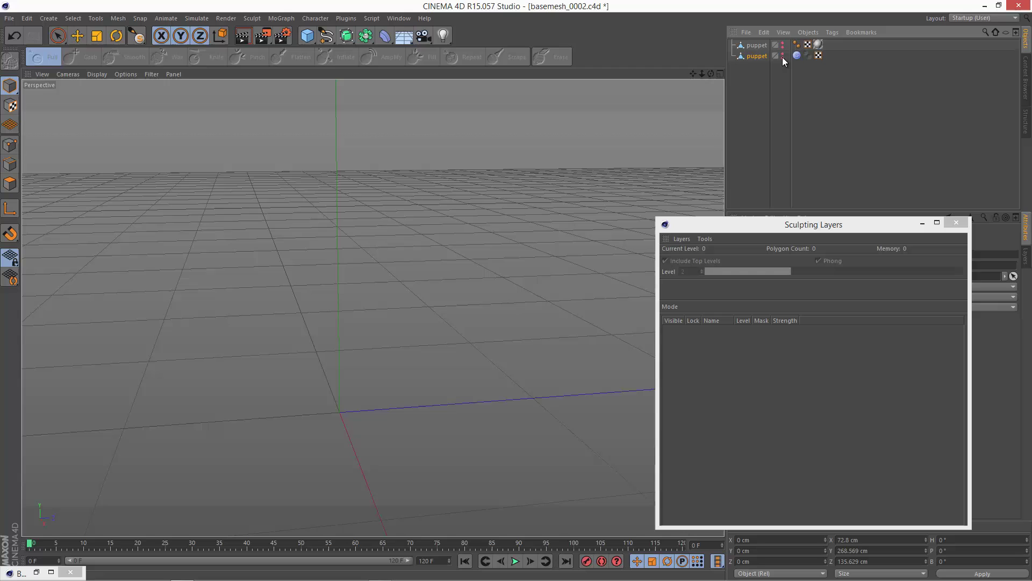
- Create polygon copies for every sculpt level, puppet_Layer(0) through puppet_Layer(6)
click(796, 55)
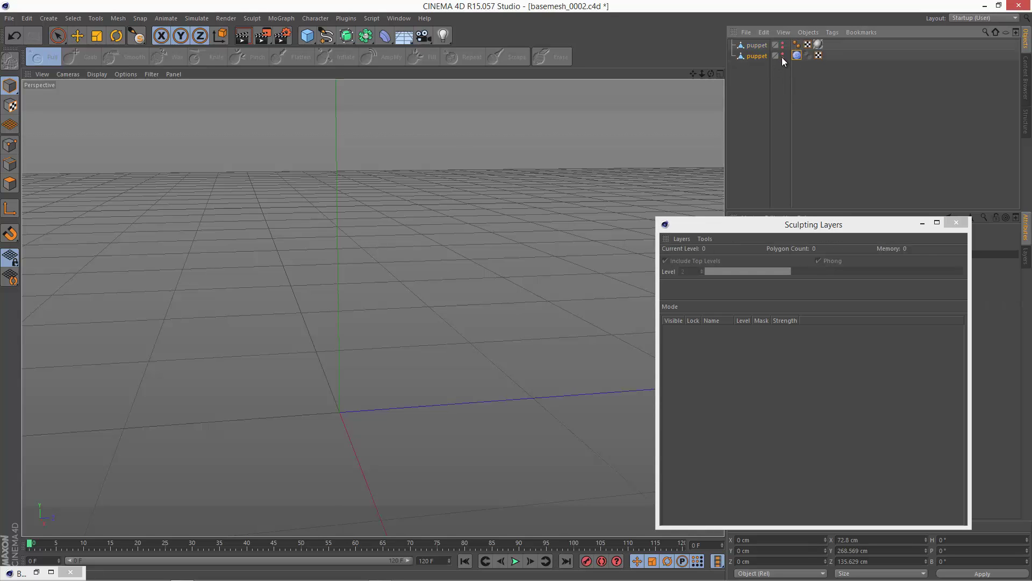
click(782, 55)
click(704, 239)
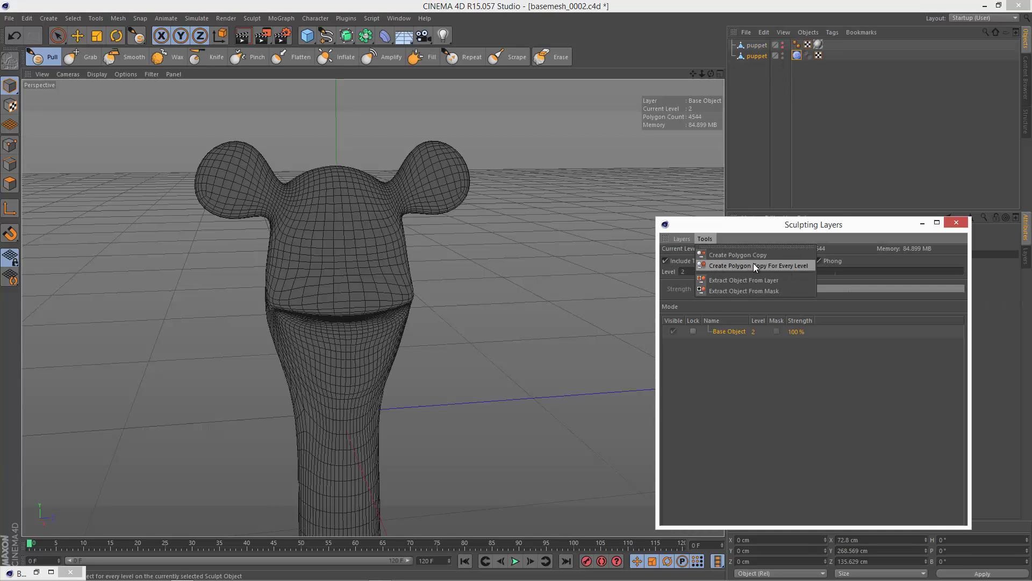
click(803, 266)
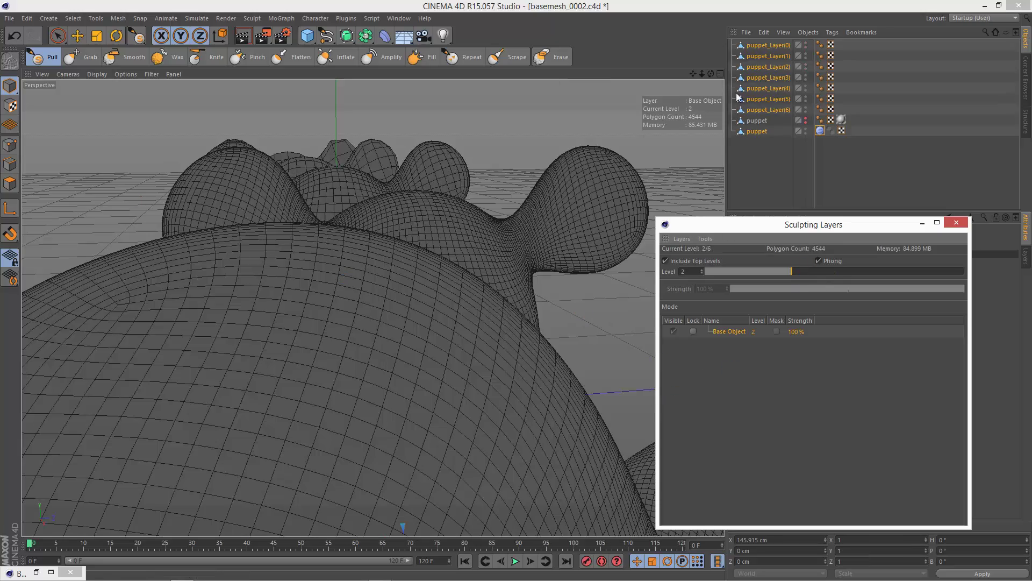
- Hide the sculpted original puppet and frame the whole row of copies in the viewport
drag(701, 73, 409, 291)
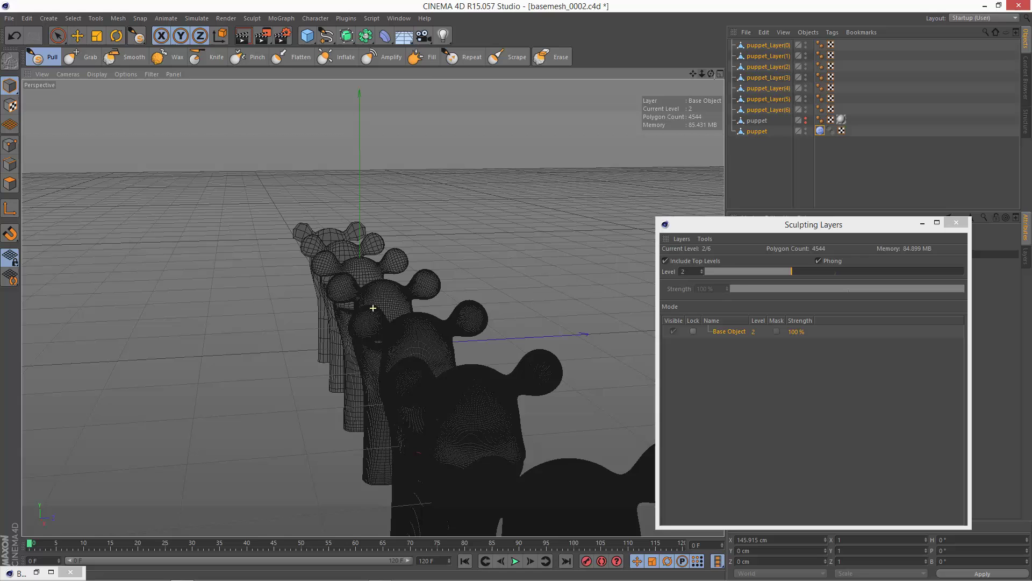
drag(711, 74, 511, 285)
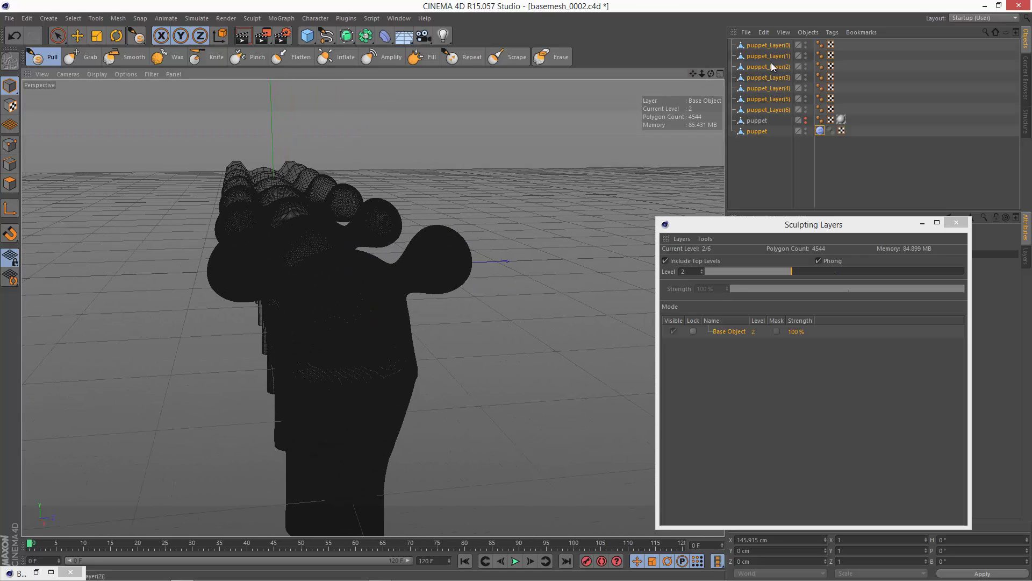
click(805, 129)
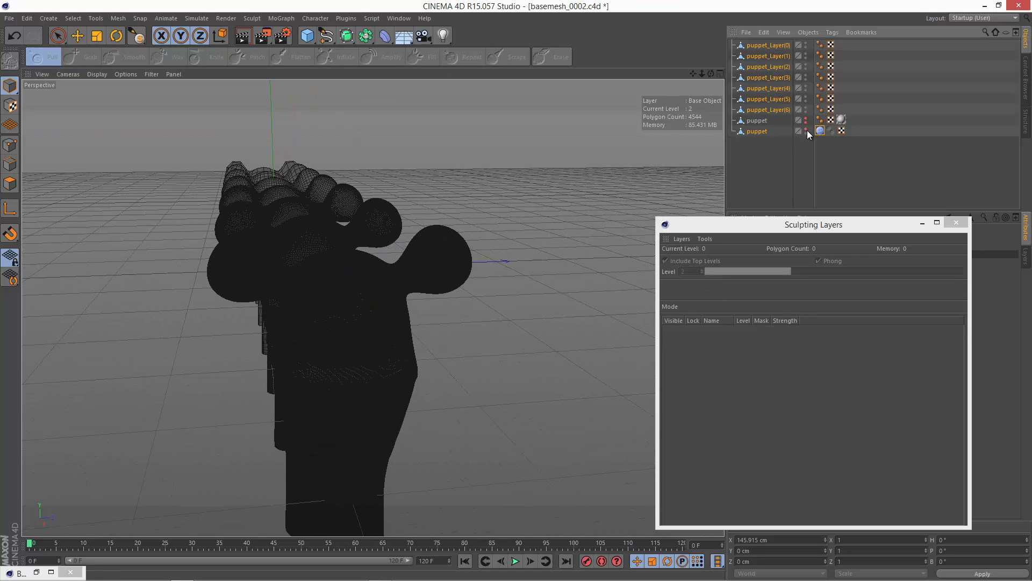
drag(712, 74, 515, 288)
drag(693, 74, 505, 291)
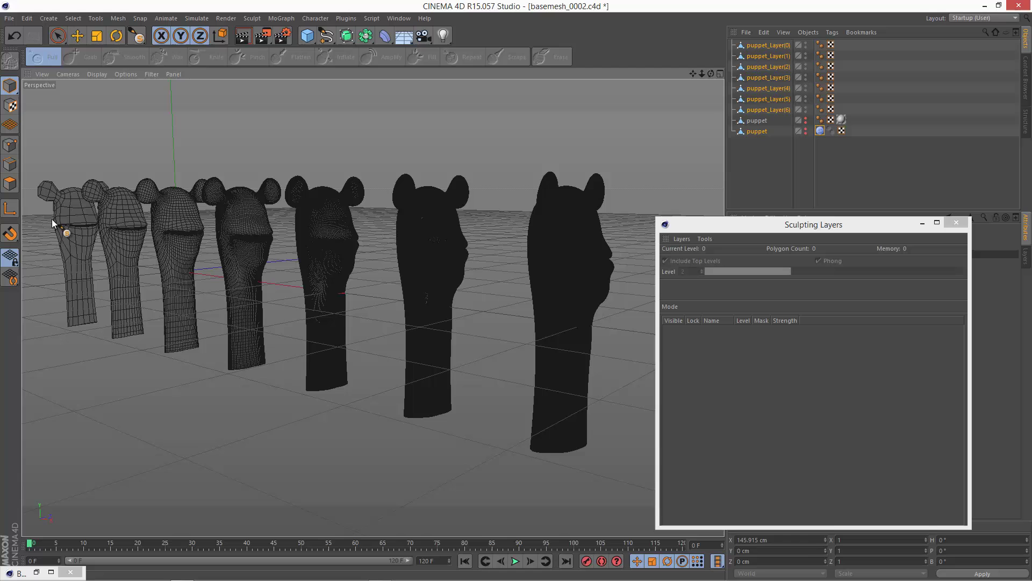
- Close Sculpting Layers, switch the viewport to Gouraud Shading, and orbit to face the seven copies
click(956, 222)
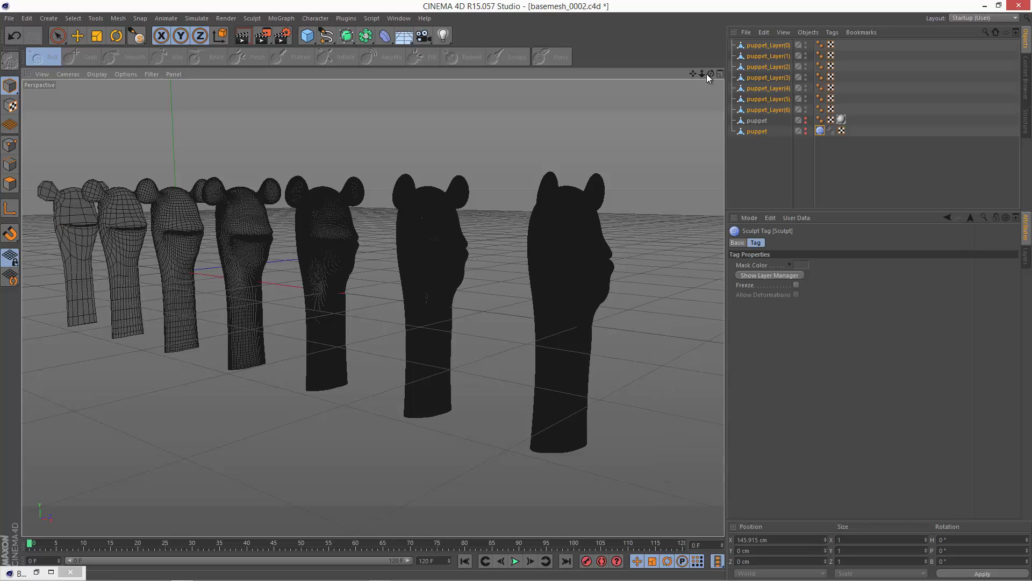
alt+middle_drag(517, 290, 515, 292)
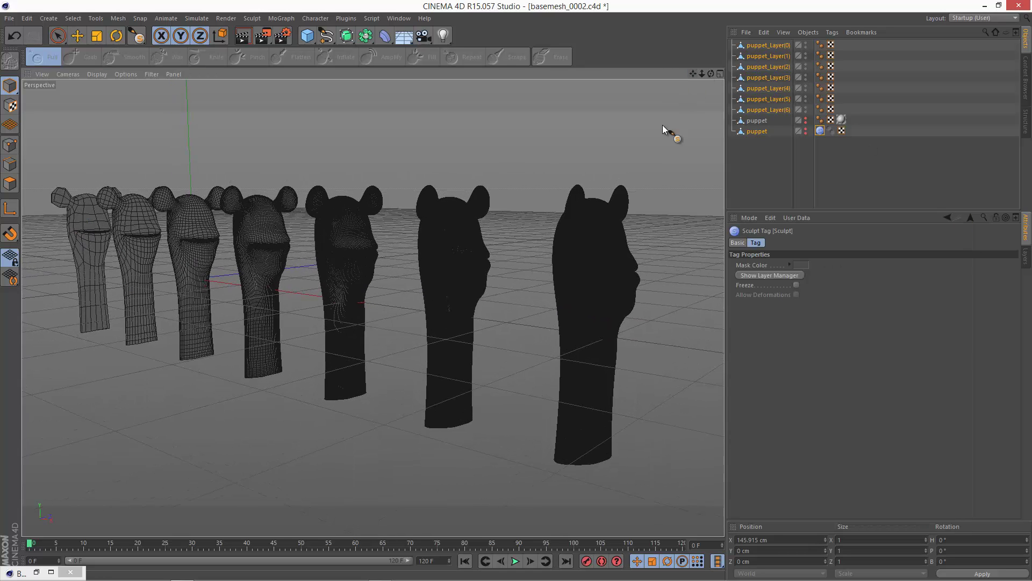
drag(711, 73, 54, 73)
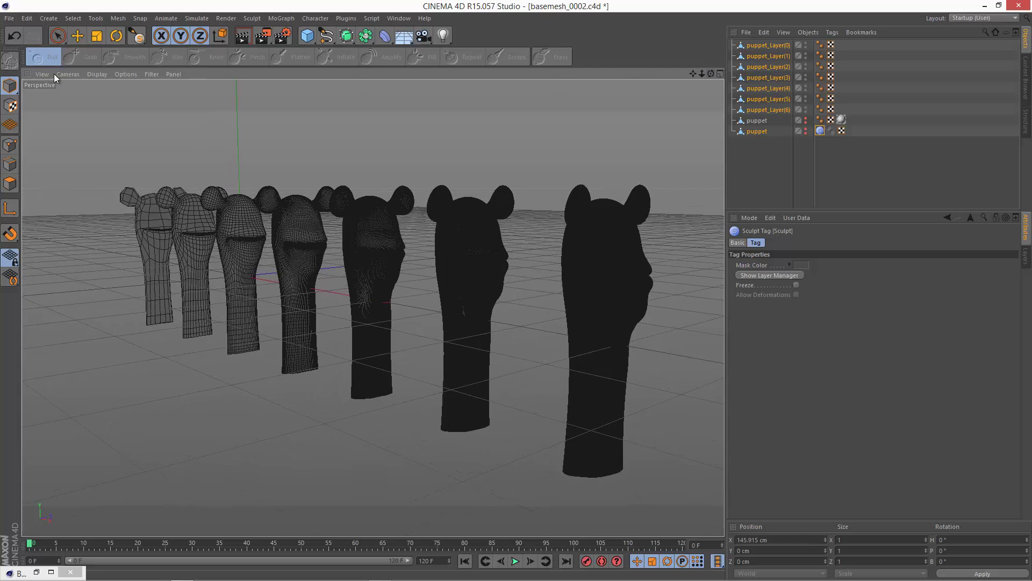
click(93, 74)
click(103, 89)
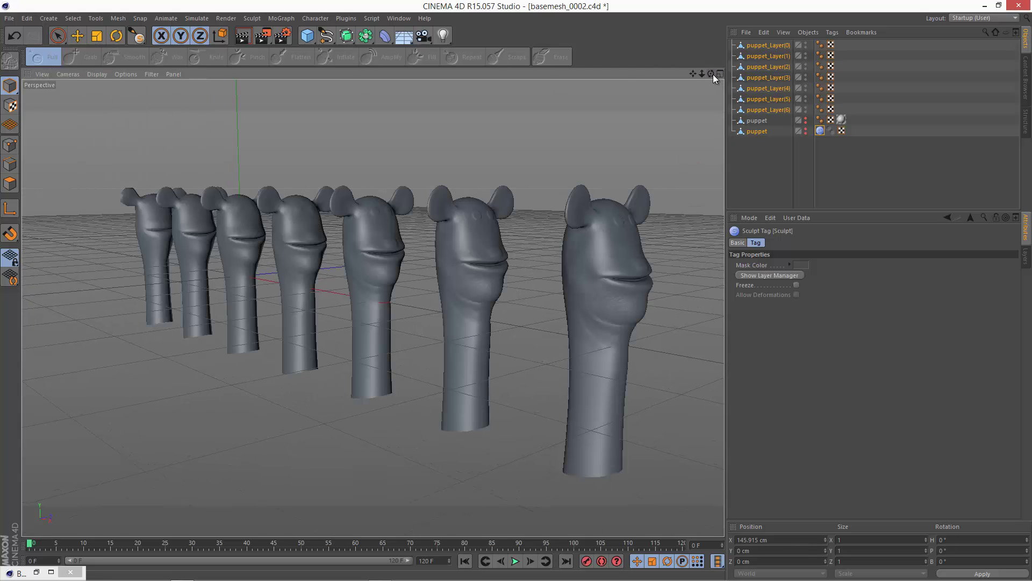
drag(713, 74, 517, 291)
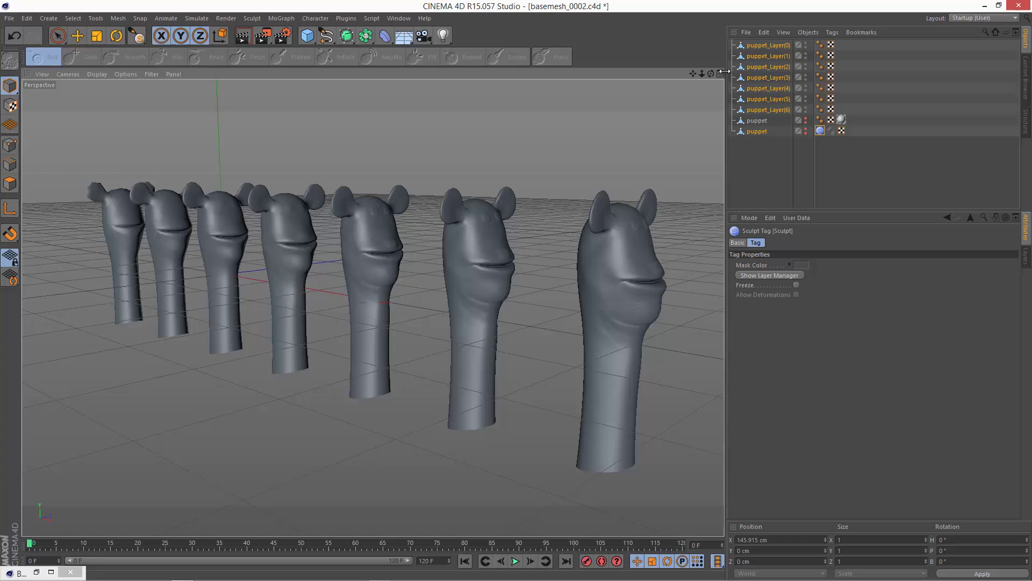
drag(711, 74, 154, 242)
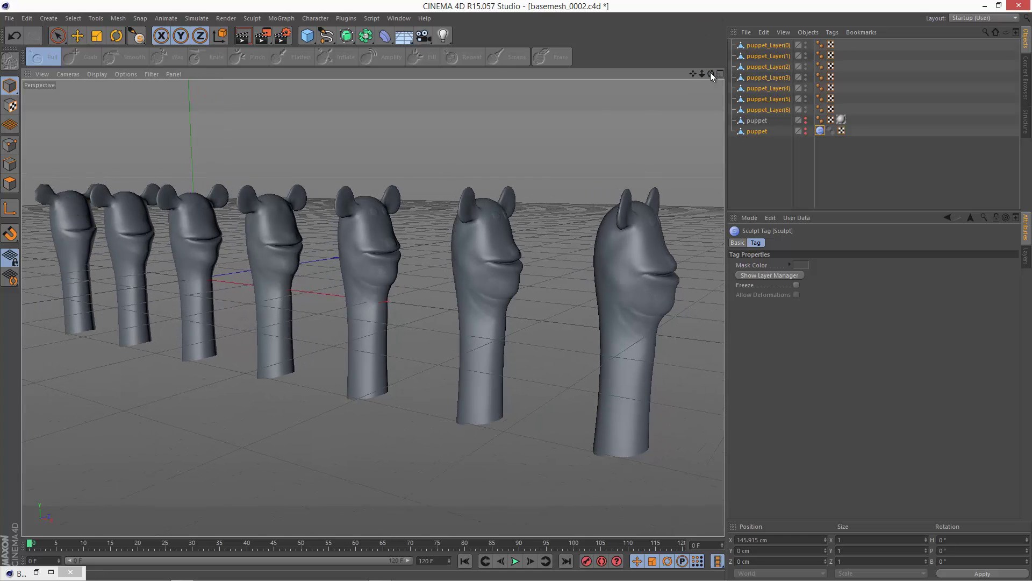
drag(711, 72, 592, 202)
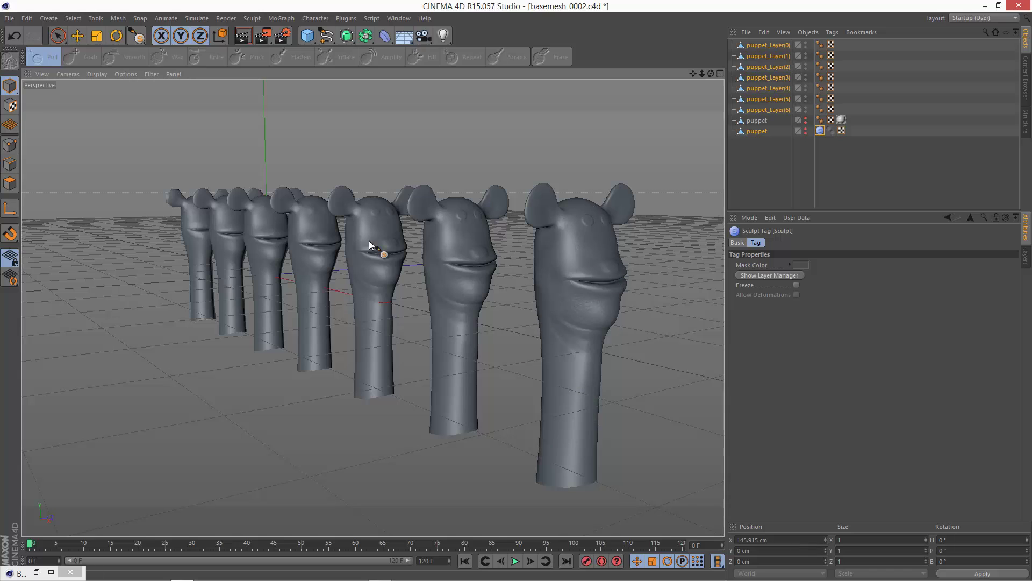